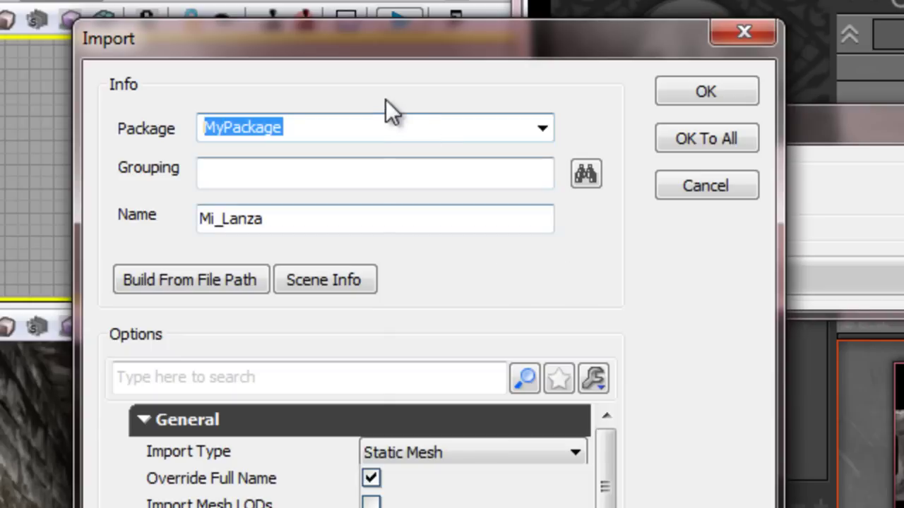
# Step: Import Mi_Lanza into MyPackage as a Static Mesh, keeping Combine Meshes, Import Materials and Import Textures enabled
pyautogui.click(452, 452)
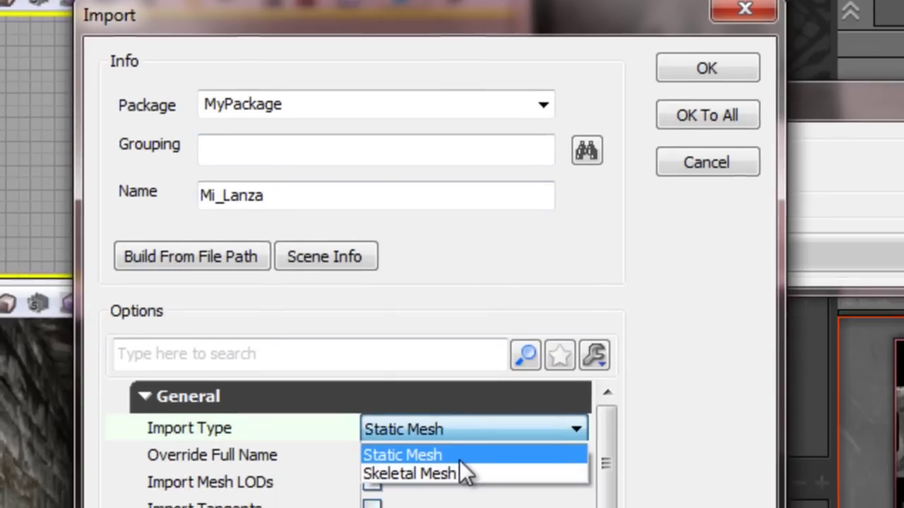
pyautogui.click(459, 482)
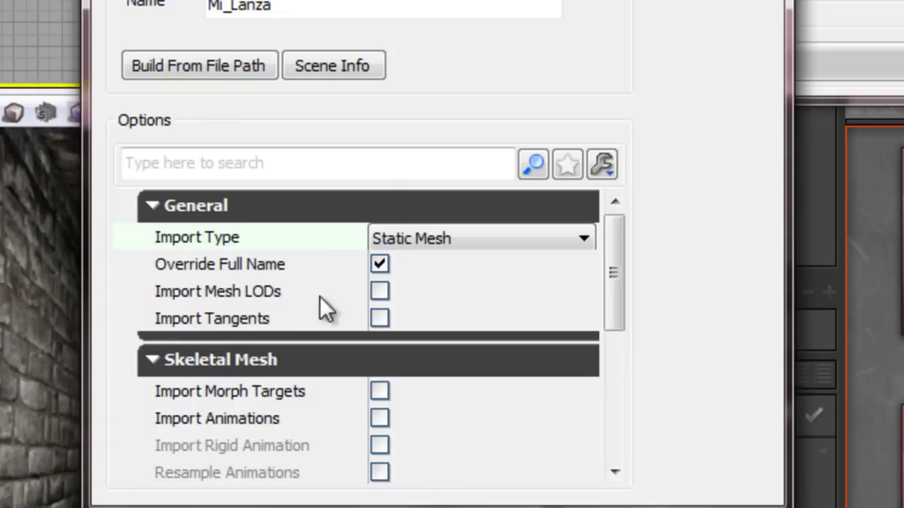
pyautogui.moveTo(614, 269); pyautogui.dragTo(626, 392)
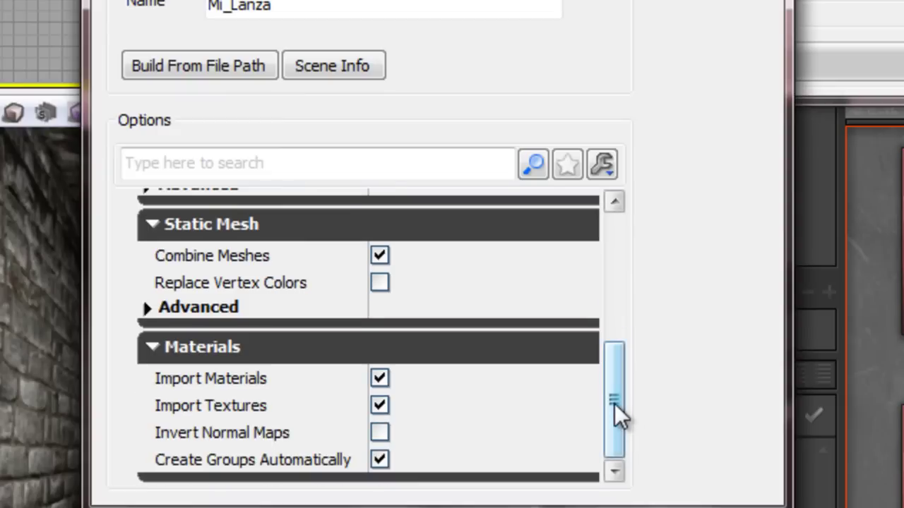
pyautogui.moveTo(239, 263)
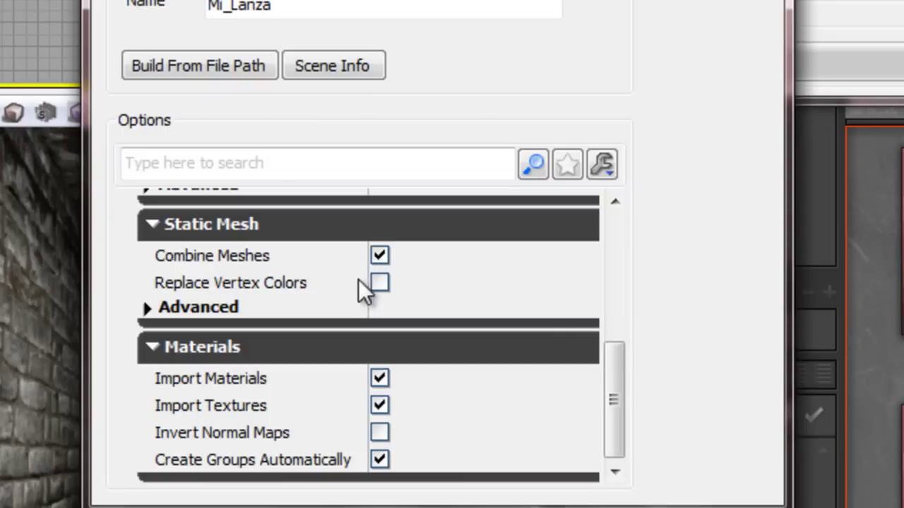
pyautogui.moveTo(278, 392)
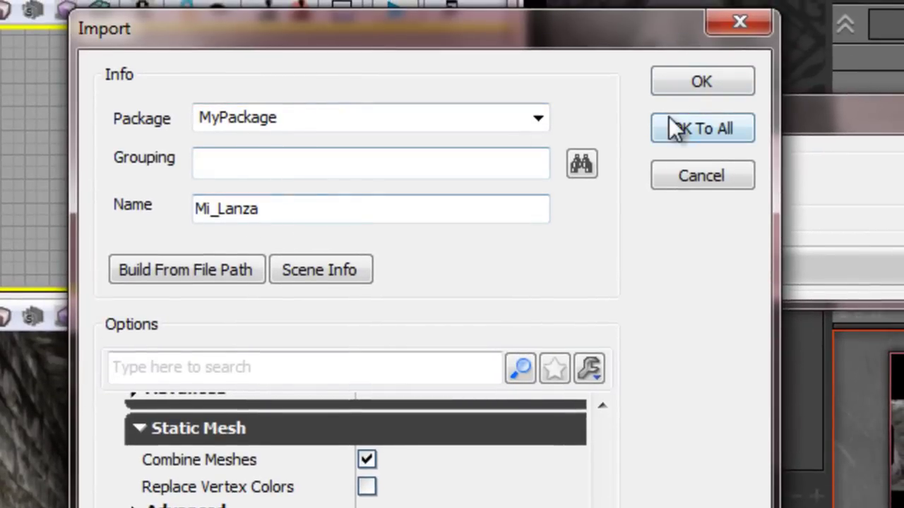
pyautogui.click(706, 126)
pyautogui.click(787, 503)
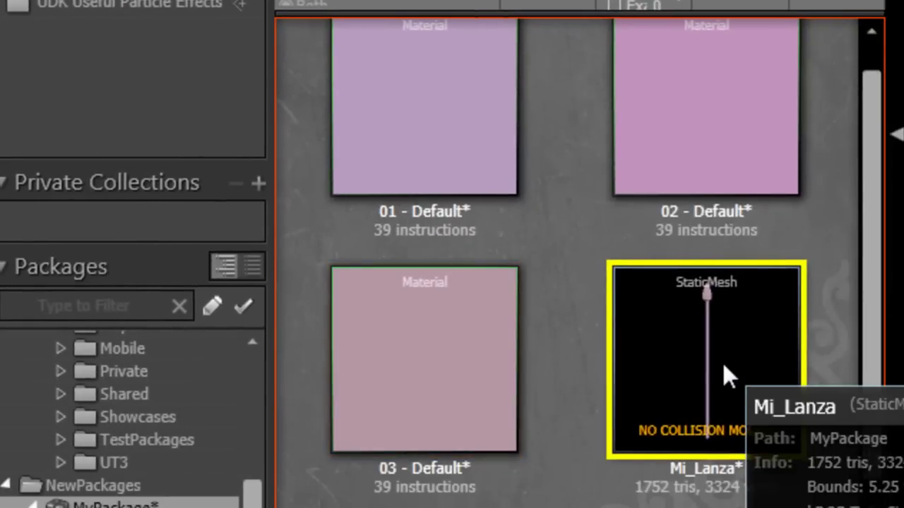
# Step: Open the 01 - Default material and move its color parameter node clear of the material node
pyautogui.moveTo(773, 175)
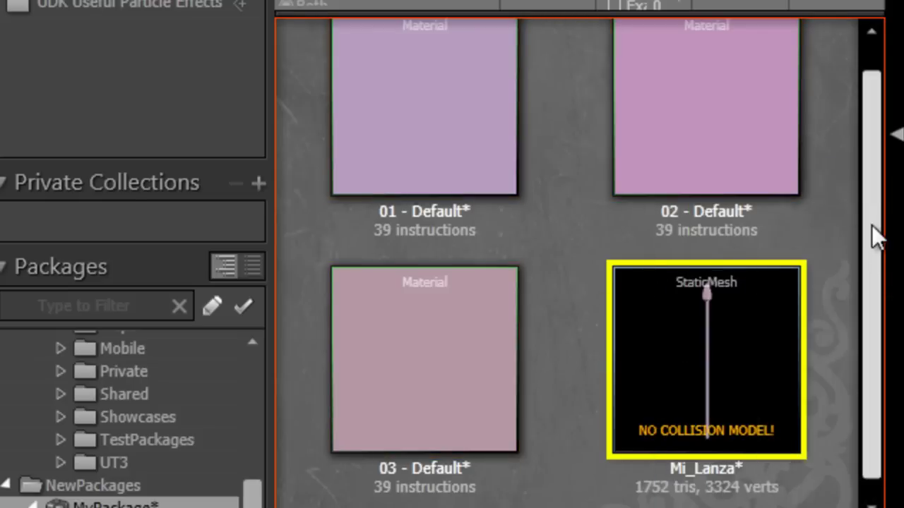
pyautogui.scroll(1, 454, 168)
pyautogui.doubleClick(454, 168)
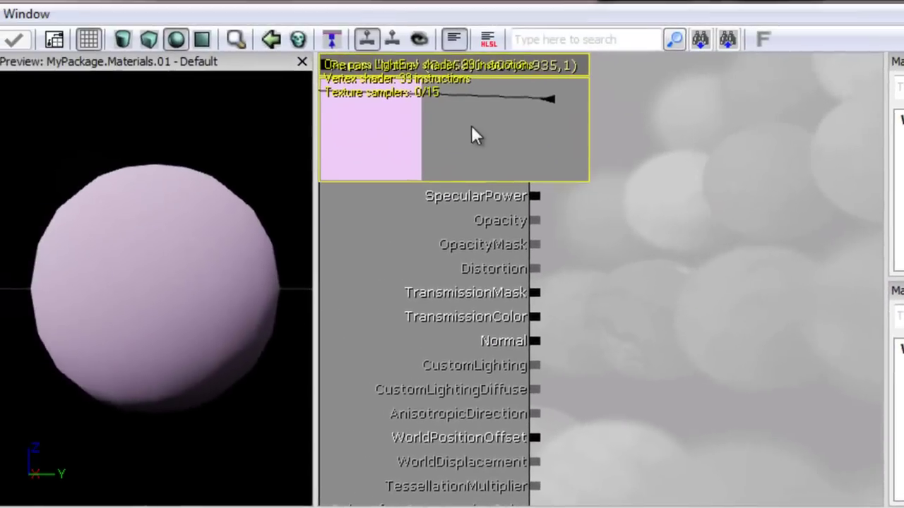
pyautogui.moveTo(473, 129); pyautogui.dragTo(777, 161)
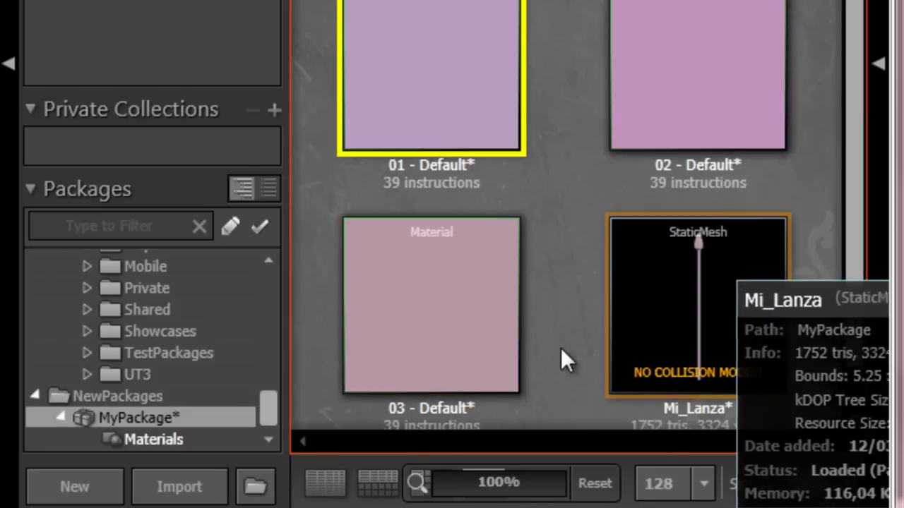
# Step: Choose all the madera and metal DIFFUSE, DISP, NORMAL and SPECULAR texture files for import
pyautogui.click(201, 493)
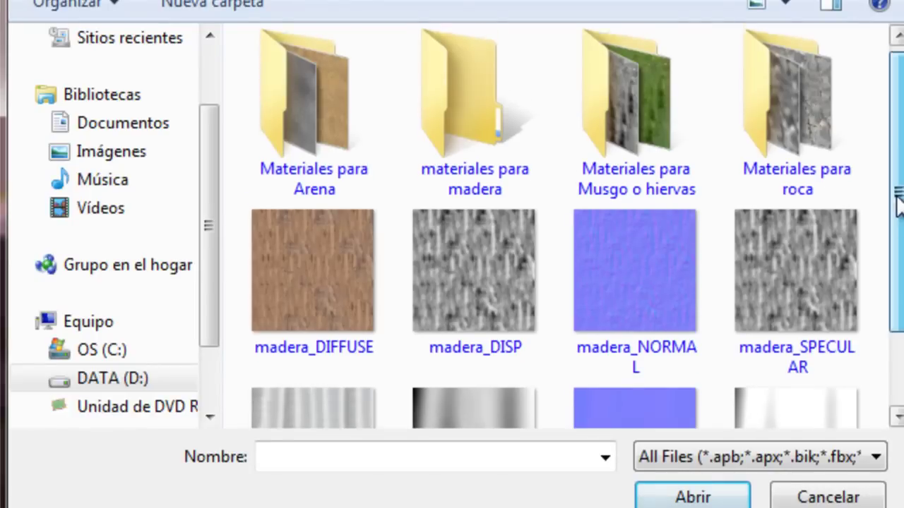
pyautogui.scroll(-1, 427, 224)
pyautogui.click(327, 240)
pyautogui.scroll(-1, 480, 282)
pyautogui.keyDown('shift'); pyautogui.click(532, 332); pyautogui.keyUp('shift')
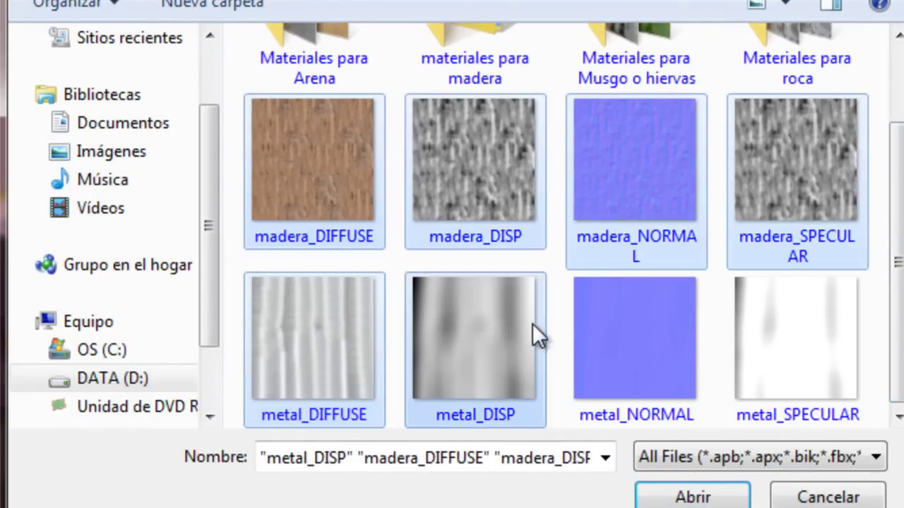
pyautogui.keyDown('shift'); pyautogui.click(699, 329); pyautogui.keyUp('shift')
pyautogui.keyDown('shift'); pyautogui.click(796, 339); pyautogui.keyUp('shift')
pyautogui.click(692, 496)
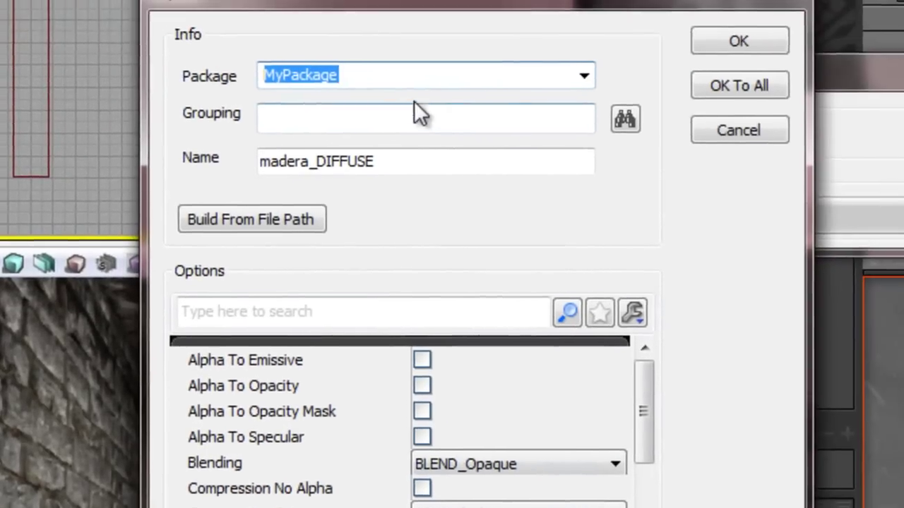
# Step: Import all the chosen textures into MyPackage under the grouping Texturas
pyautogui.click(574, 78)
pyautogui.write('Te')
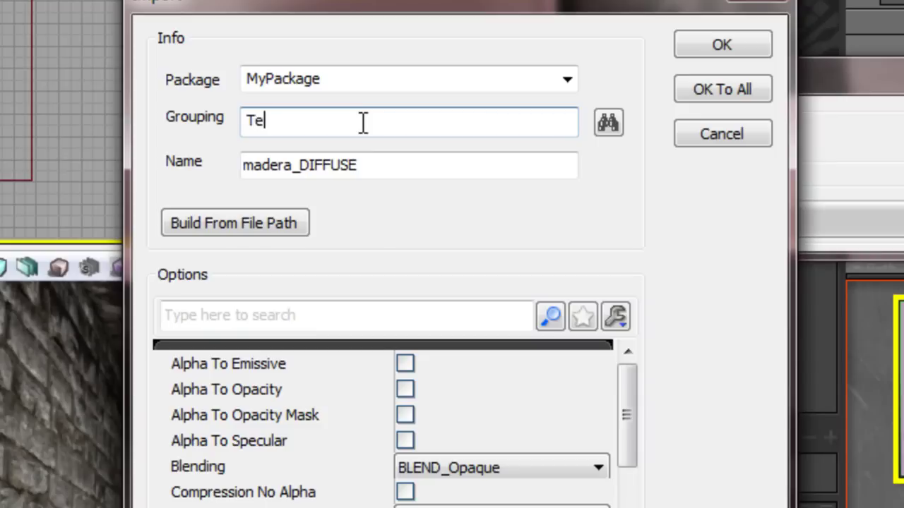
pyautogui.write('xturas')
pyautogui.click(715, 85)
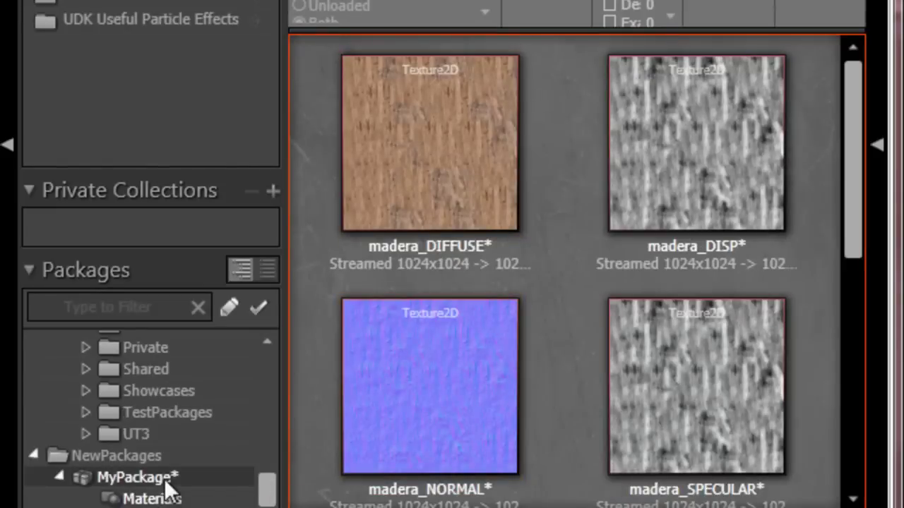
# Step: Add madera_DIFFUSE, madera_DISP and madera_NORMAL from MyPackage as texture samples in the 01 - Default material
pyautogui.click(163, 478)
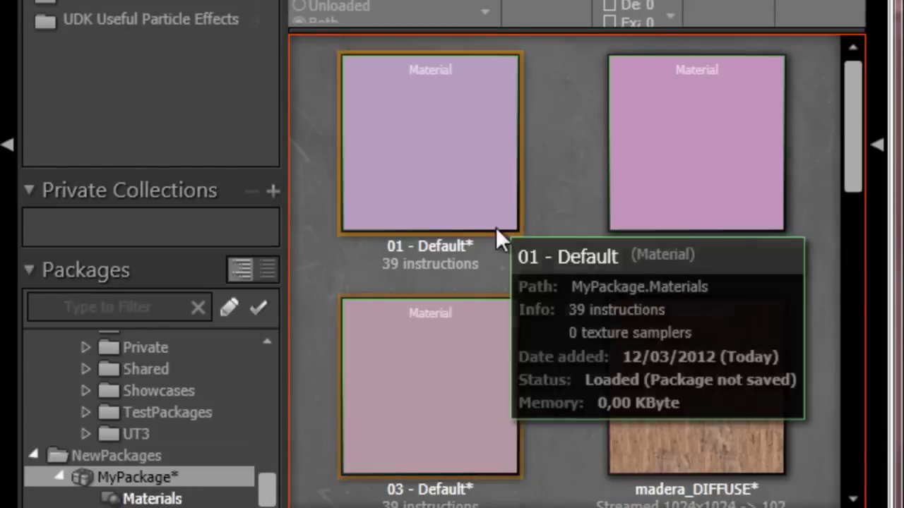
pyautogui.doubleClick(453, 185)
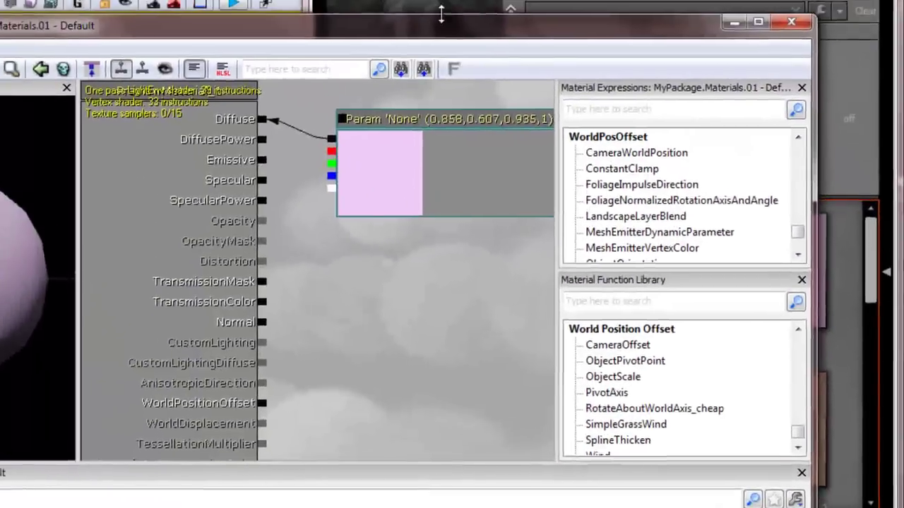
pyautogui.moveTo(474, 31); pyautogui.dragTo(327, 3)
pyautogui.moveTo(737, 432); pyautogui.dragTo(256, 332)
pyautogui.scroll(-3, 776, 332)
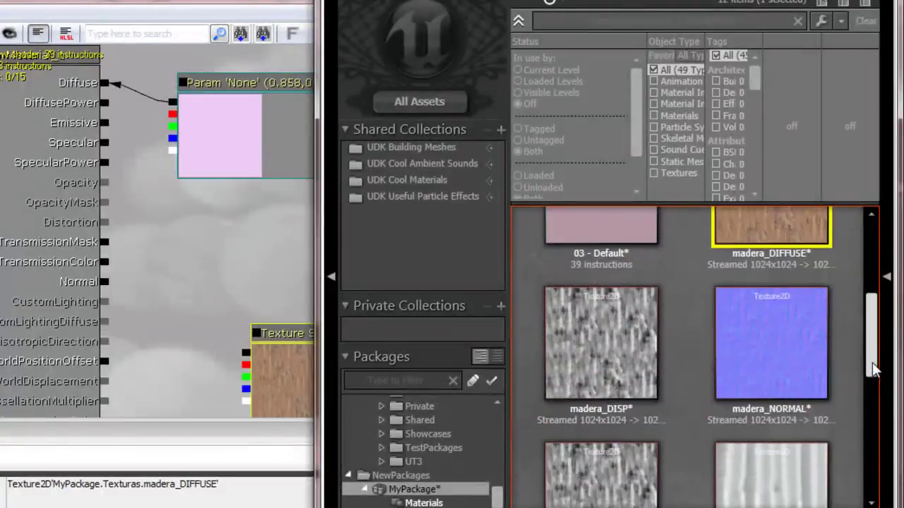
pyautogui.moveTo(636, 339); pyautogui.dragTo(286, 293)
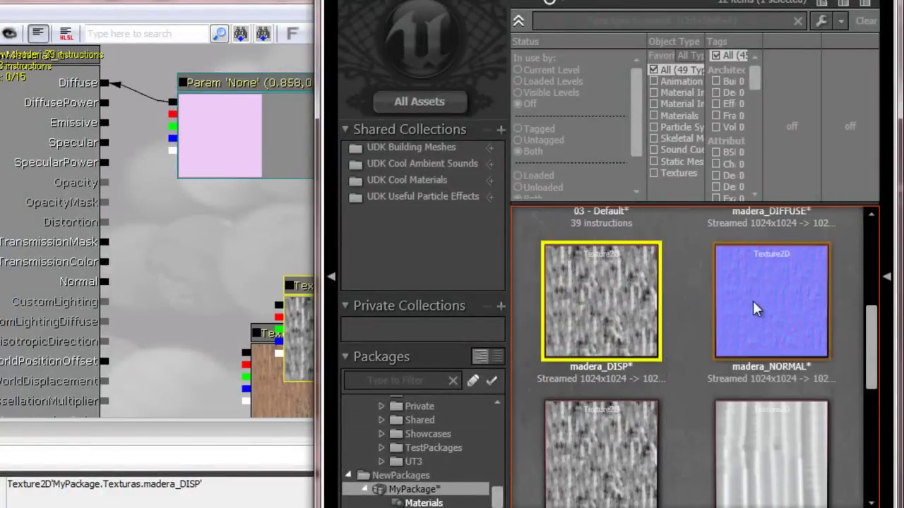
pyautogui.moveTo(755, 306); pyautogui.dragTo(332, 298)
pyautogui.click(352, 113)
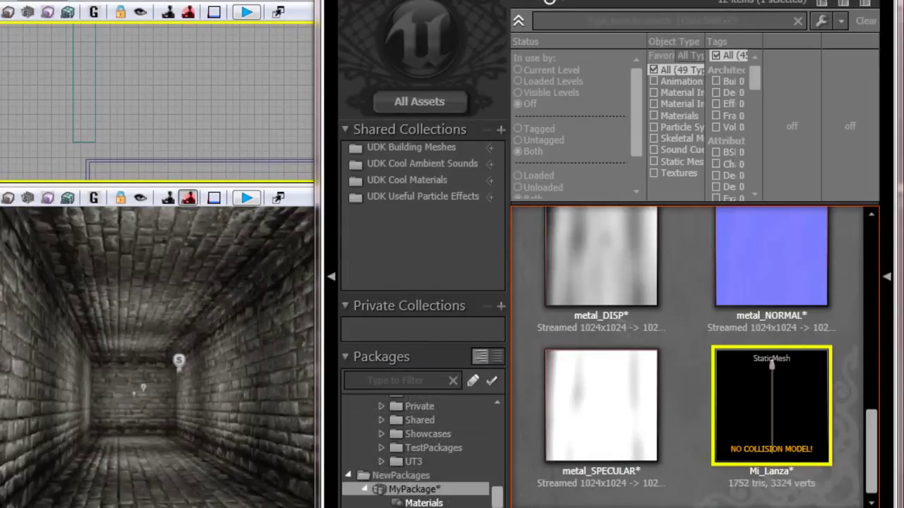
# Step: Examine the wood material along the shaft of the Mi_Lanza mesh
pyautogui.click(132, 364)
pyautogui.moveTo(189, 223); pyautogui.dragTo(191, 187, button='middle')
pyautogui.scroll(2, 191, 187)
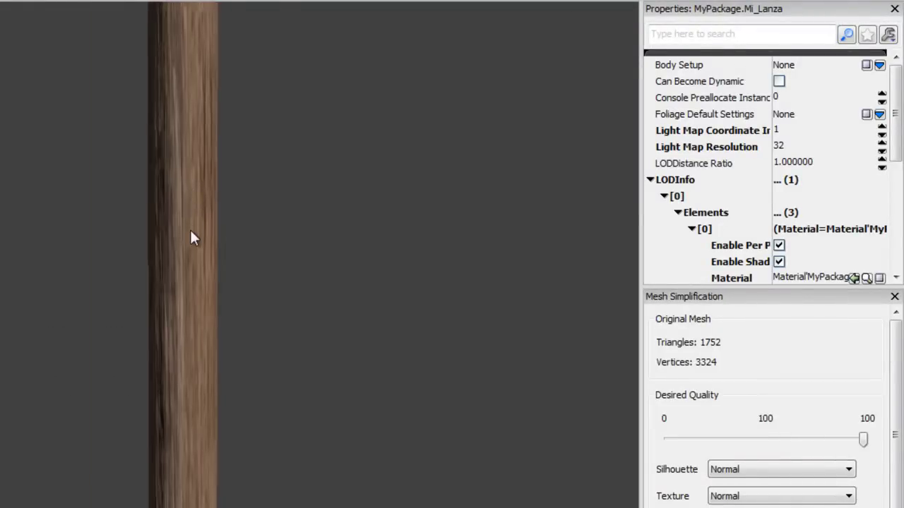
pyautogui.moveTo(189, 229); pyautogui.dragTo(158, 42)
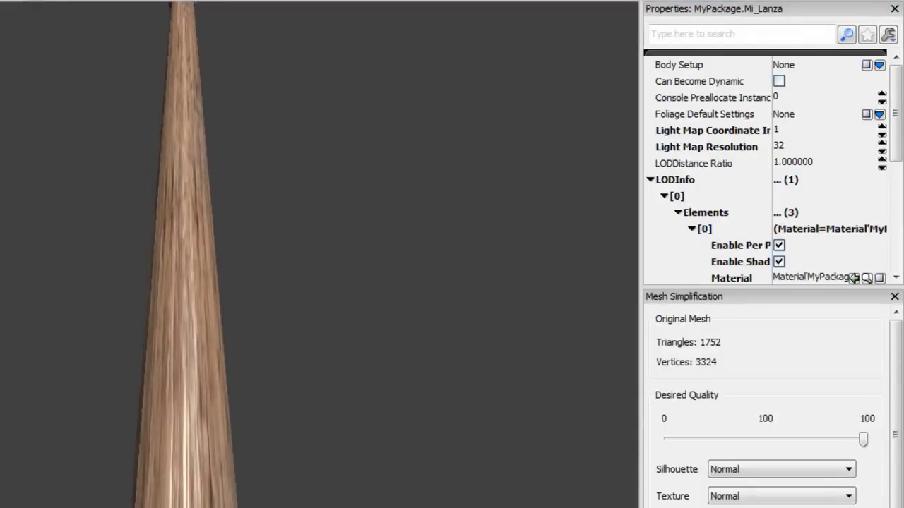
pyautogui.moveTo(154, 505); pyautogui.dragTo(89, 30)
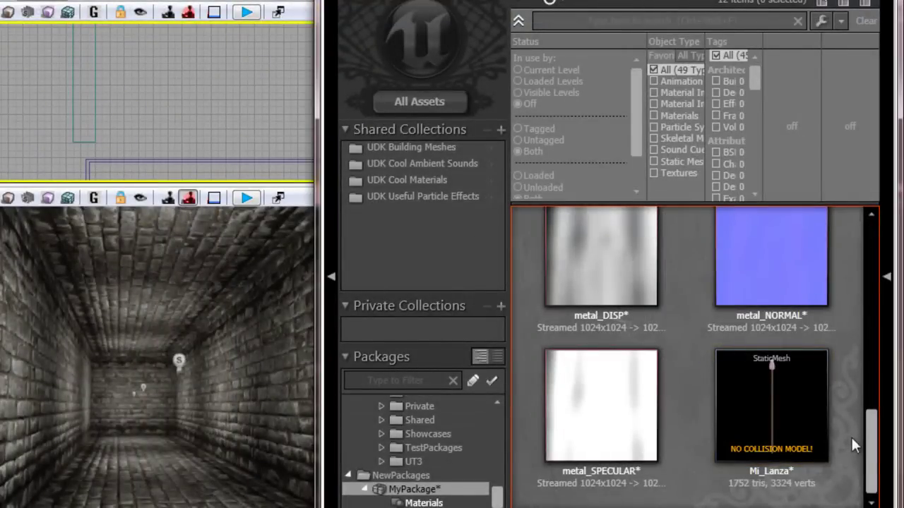
# Step: Connect the metal diffuse, specular and normal textures to Diffuse, Specular and Normal in the 02 - Default material and apply the changes
pyautogui.moveTo(873, 459); pyautogui.dragTo(847, 258)
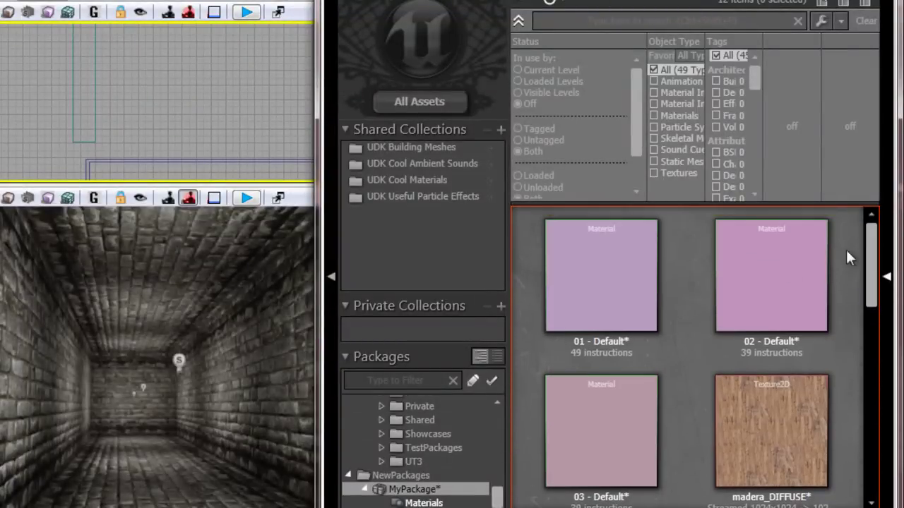
pyautogui.click(779, 295)
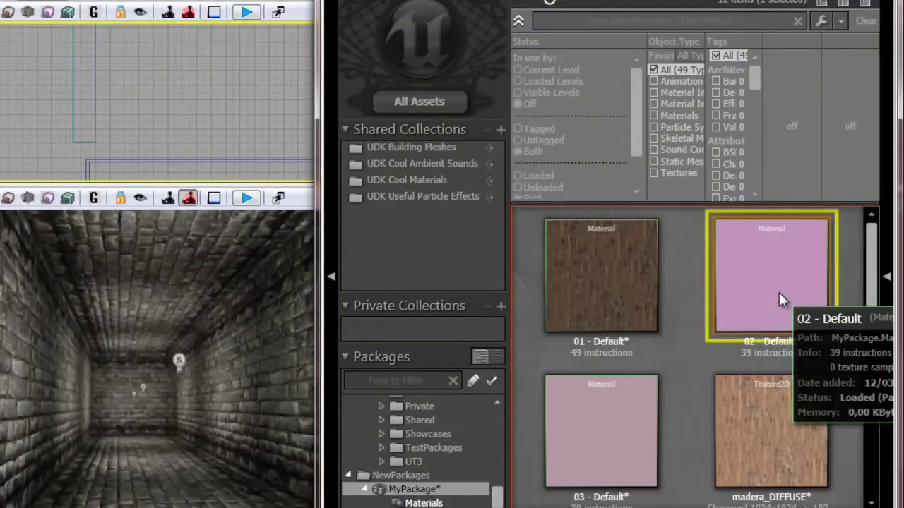
pyautogui.doubleClick(778, 292)
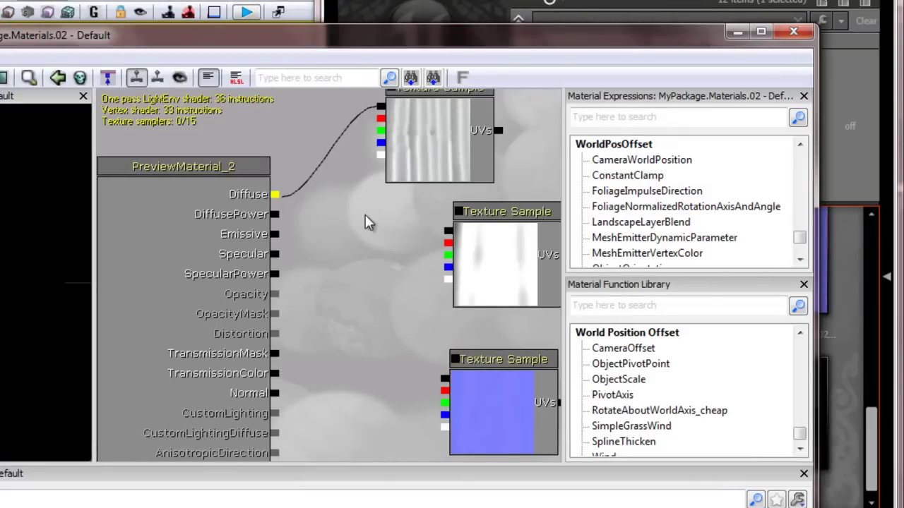
pyautogui.moveTo(448, 231); pyautogui.dragTo(276, 255)
pyautogui.moveTo(444, 379); pyautogui.dragTo(276, 395)
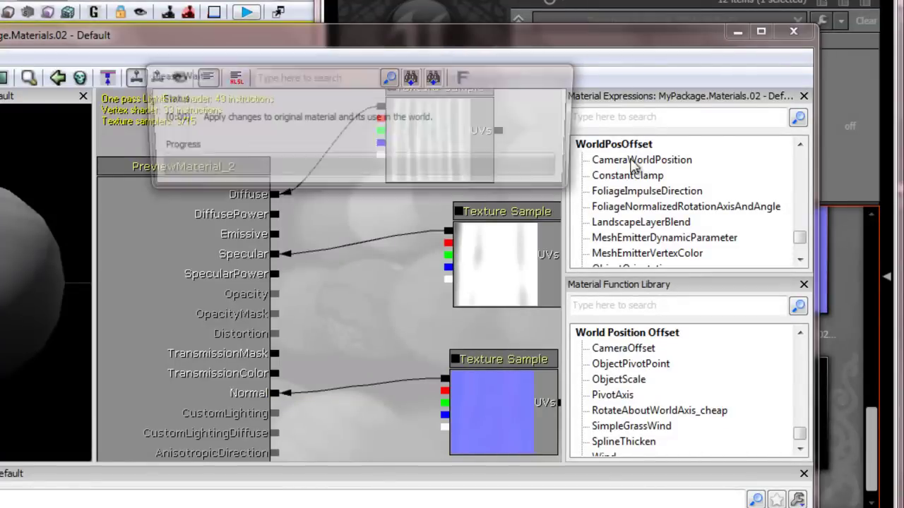
pyautogui.click(794, 31)
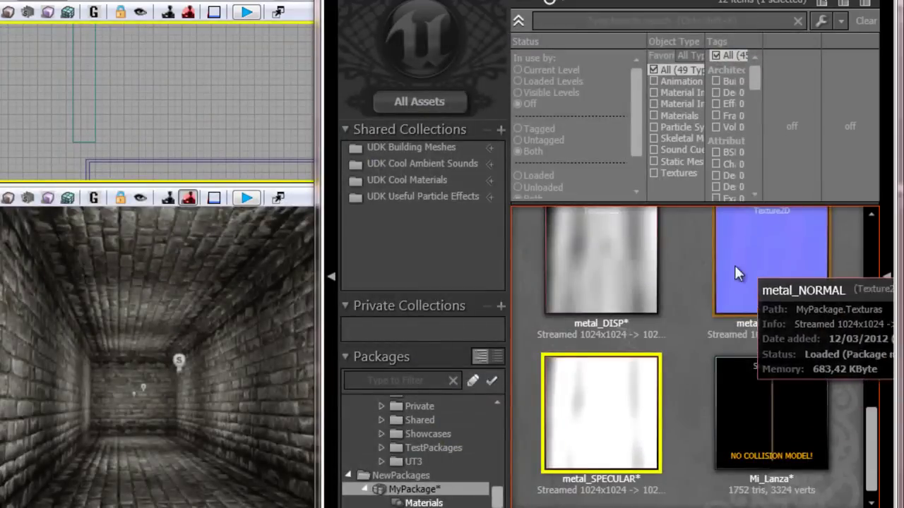
# Step: Give the 03 - Default material the same metal textures, connected to Diffuse, Specular and Normal
pyautogui.moveTo(868, 436); pyautogui.dragTo(871, 417)
pyautogui.doubleClick(621, 365)
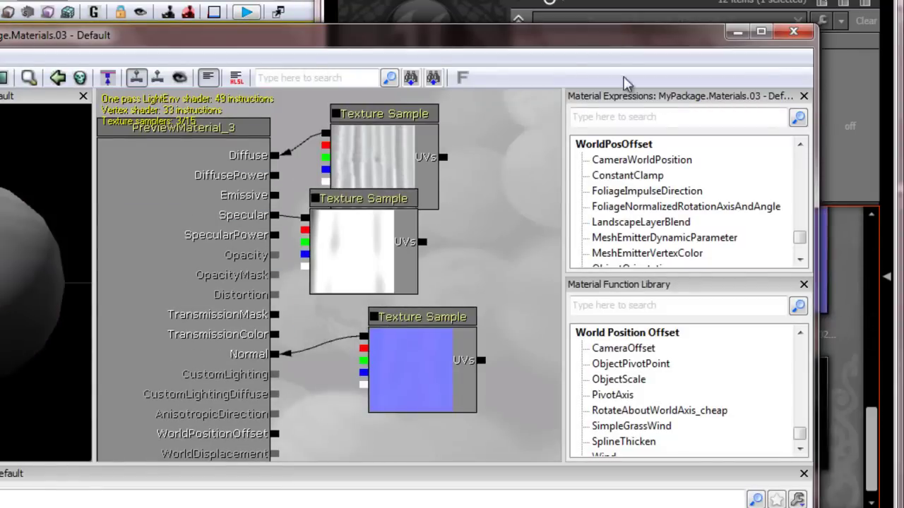
pyautogui.click(793, 31)
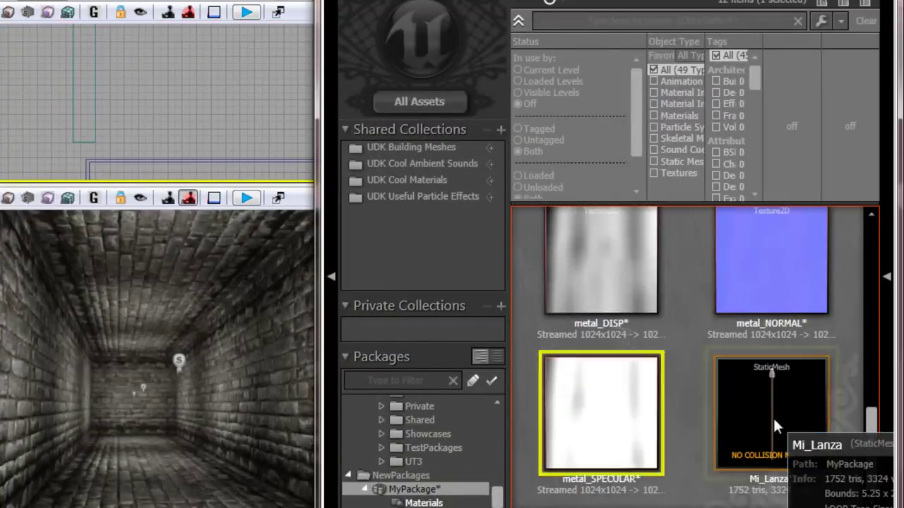
# Step: Inspect the textured Mi_Lanza mesh, checking the metal spearhead and the wooden shaft
pyautogui.doubleClick(773, 417)
pyautogui.moveTo(161, 119); pyautogui.dragTo(179, 119, button='right')
pyautogui.moveTo(182, 104)
pyautogui.mouseDown()
pyautogui.moveTo(198, 131)
pyautogui.moveTo(201, 194)
pyautogui.moveTo(195, 62)
pyautogui.moveTo(192, 234)
pyautogui.moveTo(187, 117)
pyautogui.mouseUp()
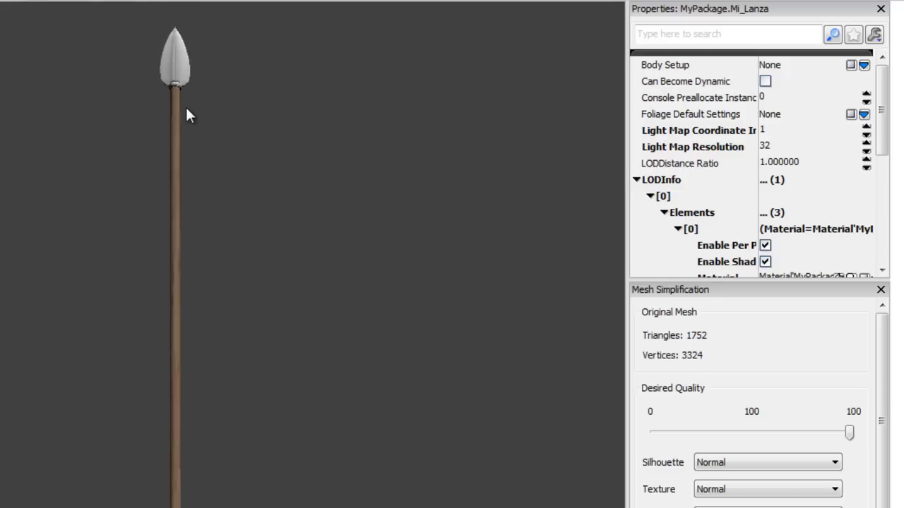
pyautogui.moveTo(186, 108)
pyautogui.mouseDown()
pyautogui.moveTo(624, 248)
pyautogui.moveTo(566, 222)
pyautogui.moveTo(356, 275)
pyautogui.moveTo(244, 175)
pyautogui.moveTo(186, 252)
pyautogui.moveTo(175, 216)
pyautogui.moveTo(179, 58)
pyautogui.mouseUp()
pyautogui.moveTo(209, 483); pyautogui.dragTo(212, 255)
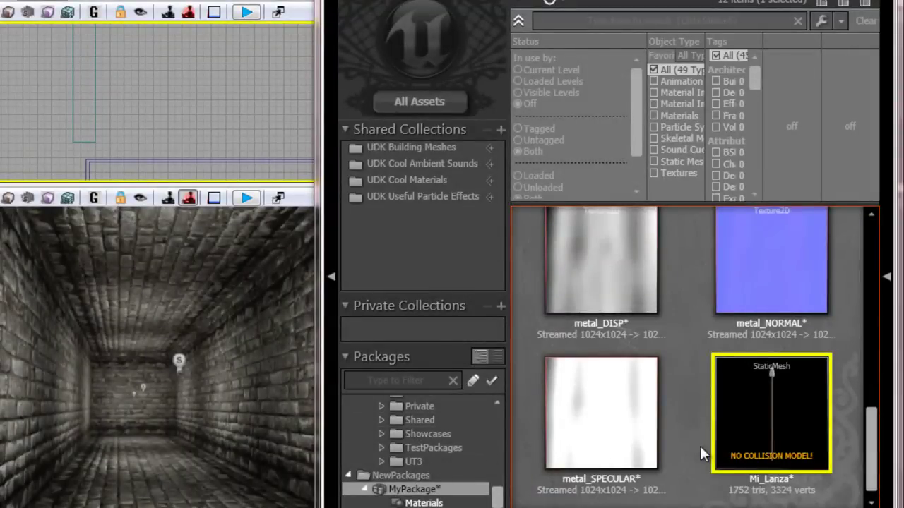
# Step: Add an 18DOP simplified collision to the Mi_Lanza mesh and display its collision and bounds
pyautogui.doubleClick(764, 430)
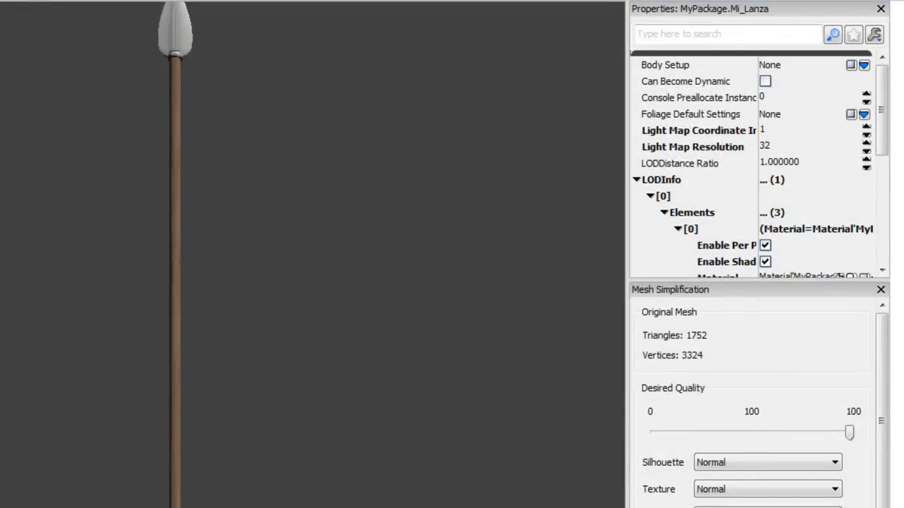
pyautogui.click(120, 21)
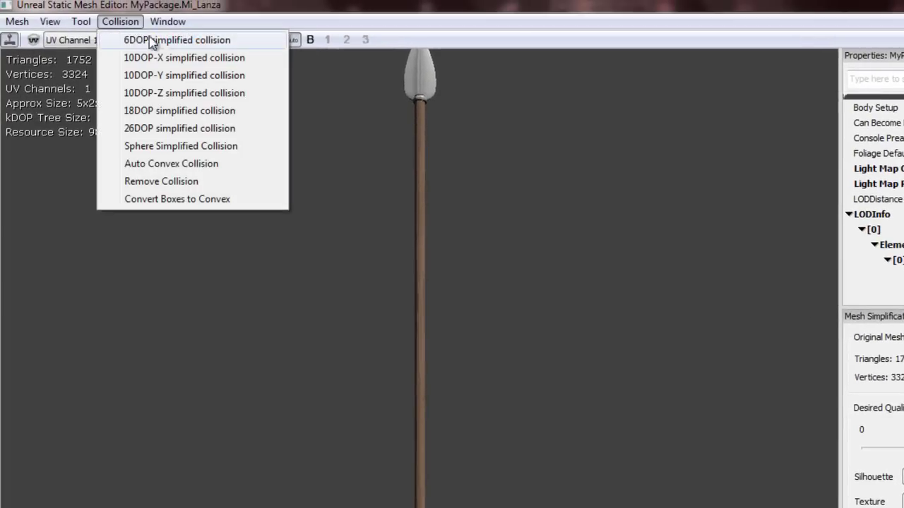
pyautogui.click(180, 113)
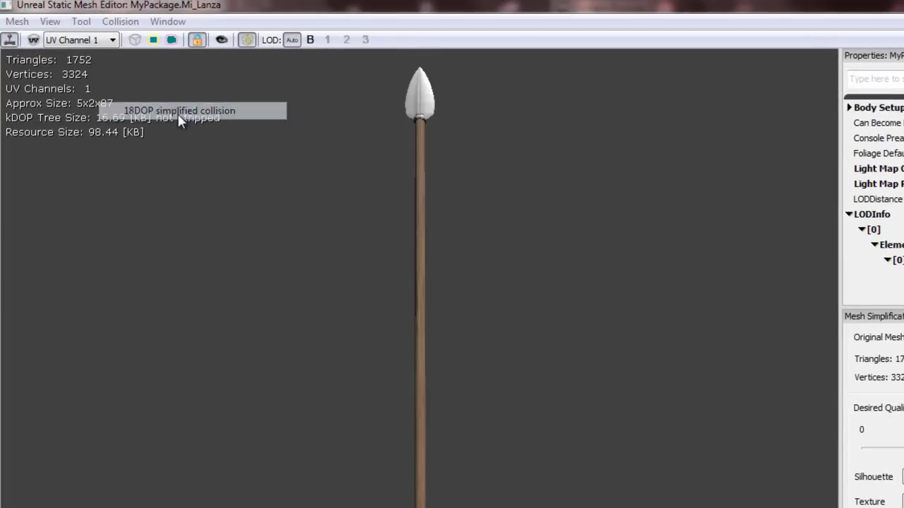
pyautogui.click(546, 325)
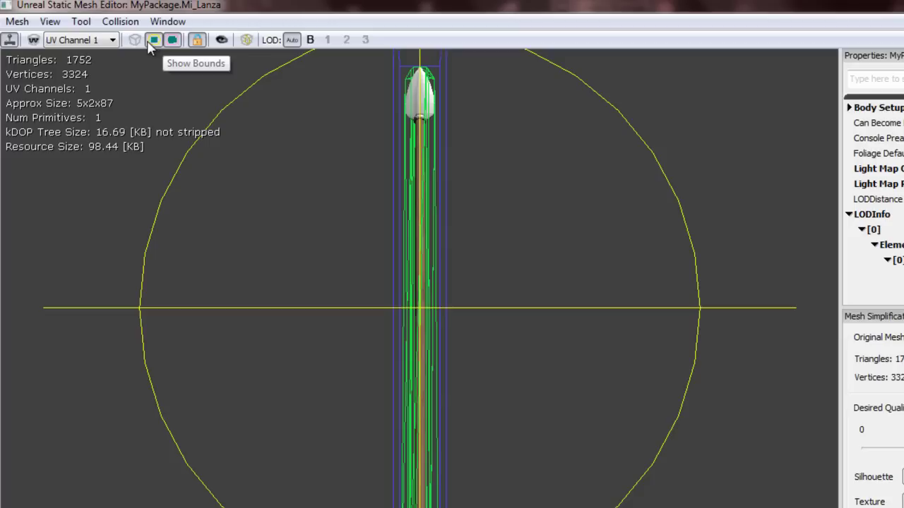
# Step: Hide the bounds of the Mi_Lanza mesh and inspect its simplified collision around the spear
pyautogui.click(152, 42)
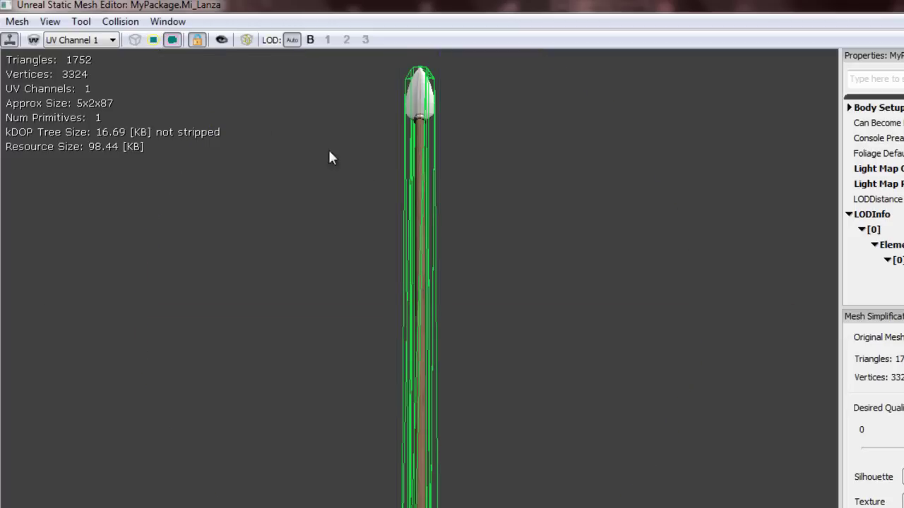
pyautogui.moveTo(476, 266); pyautogui.dragTo(445, 343)
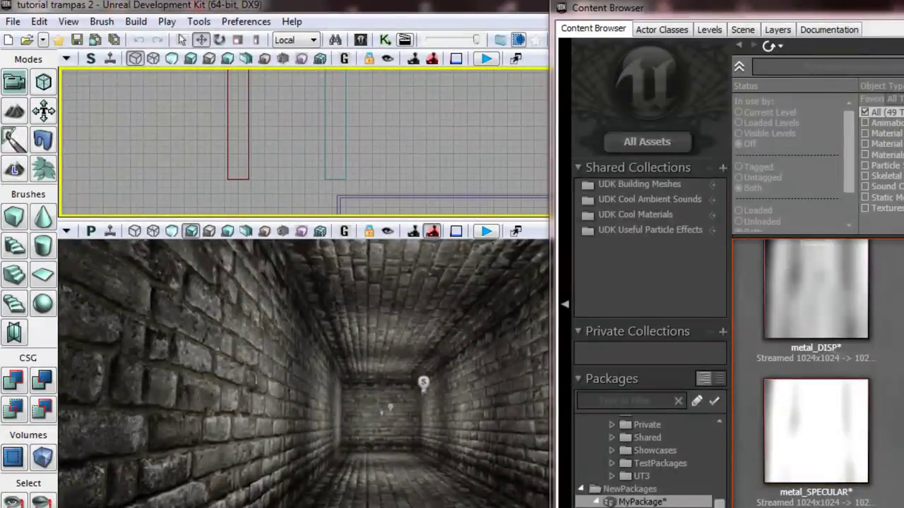
# Step: Save the package as MyPackage in the UDKGame Content folder
pyautogui.rightClick(642, 502)
pyautogui.click(701, 317)
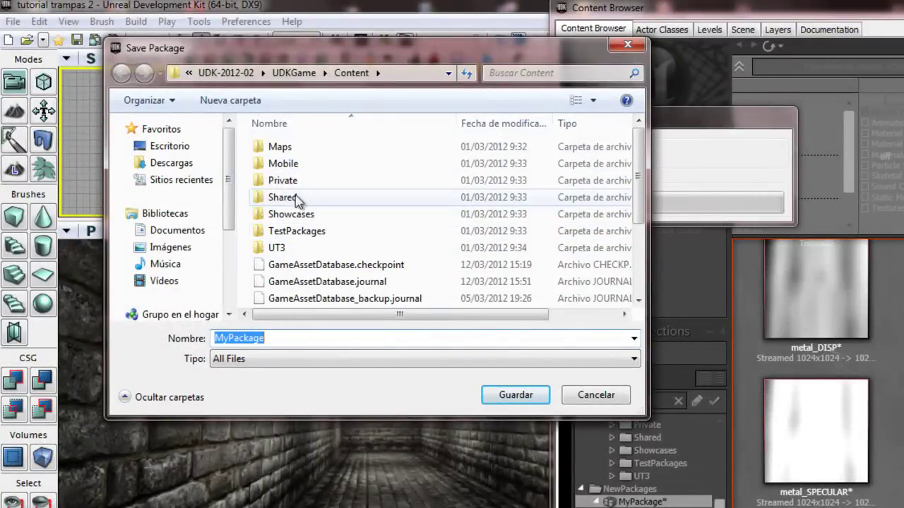
pyautogui.click(515, 395)
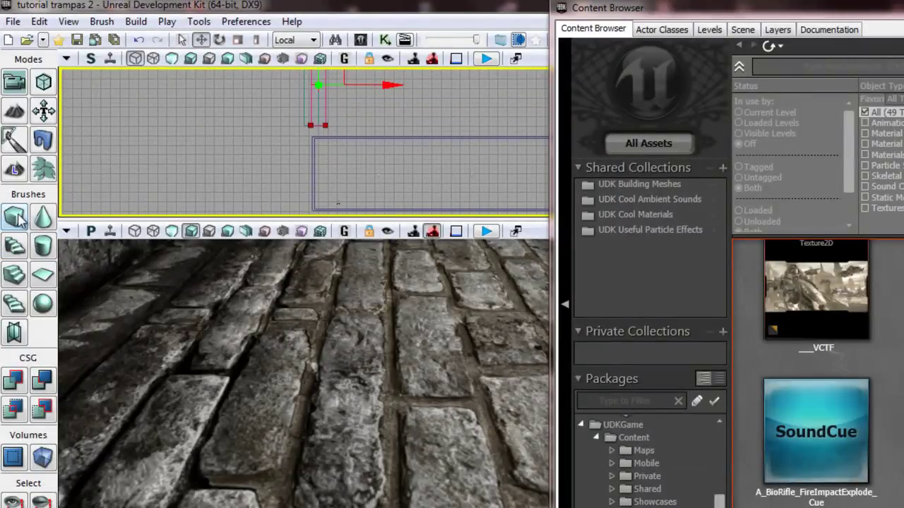
# Step: Reset the builder brush to a cube and move it down to the corridor floor
pyautogui.click(16, 218)
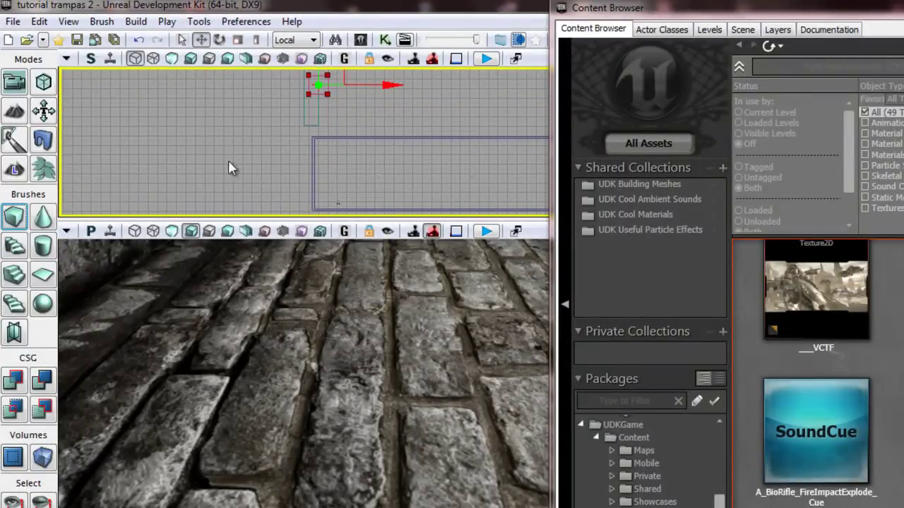
pyautogui.moveTo(360, 85)
pyautogui.mouseDown()
pyautogui.moveTo(441, 88)
pyautogui.moveTo(407, 83)
pyautogui.moveTo(395, 145)
pyautogui.moveTo(401, 185)
pyautogui.moveTo(393, 191)
pyautogui.mouseUp()
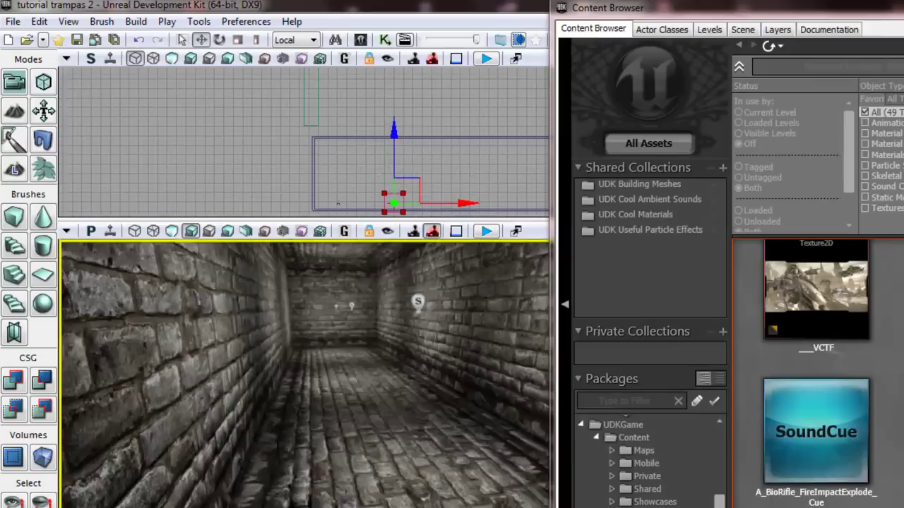
pyautogui.click(543, 439)
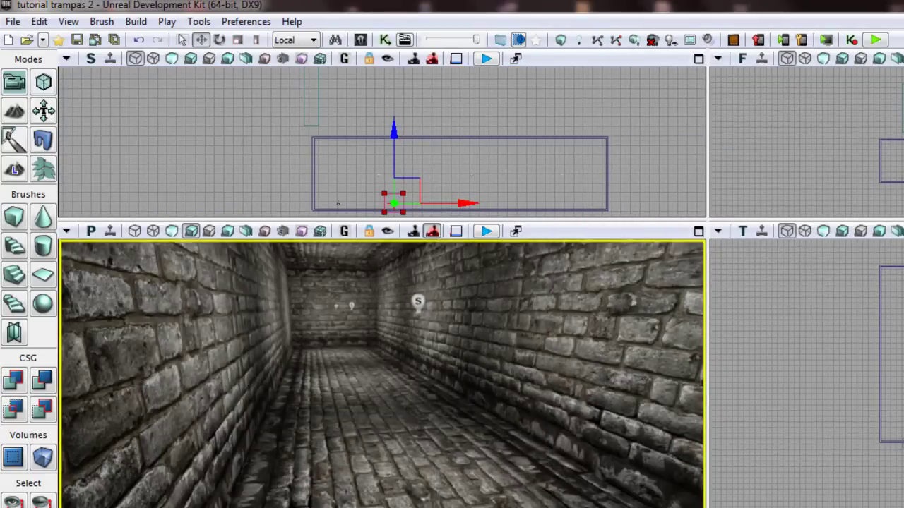
pyautogui.click(891, 151)
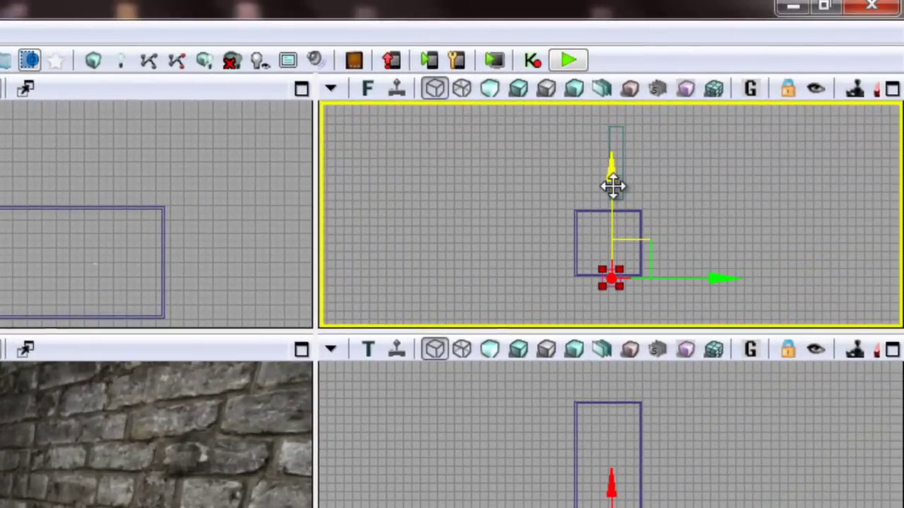
# Step: Shift the cube builder brush towards the corridor's side wall and lower it until only its top edge rises above the floor
pyautogui.moveTo(713, 278); pyautogui.dragTo(727, 278)
pyautogui.scroll(8, 667, 289)
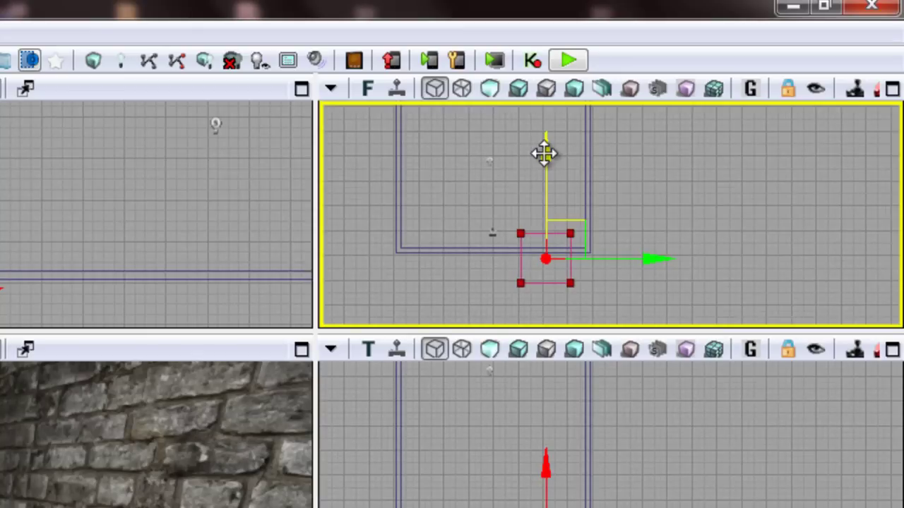
pyautogui.moveTo(544, 153); pyautogui.dragTo(550, 157)
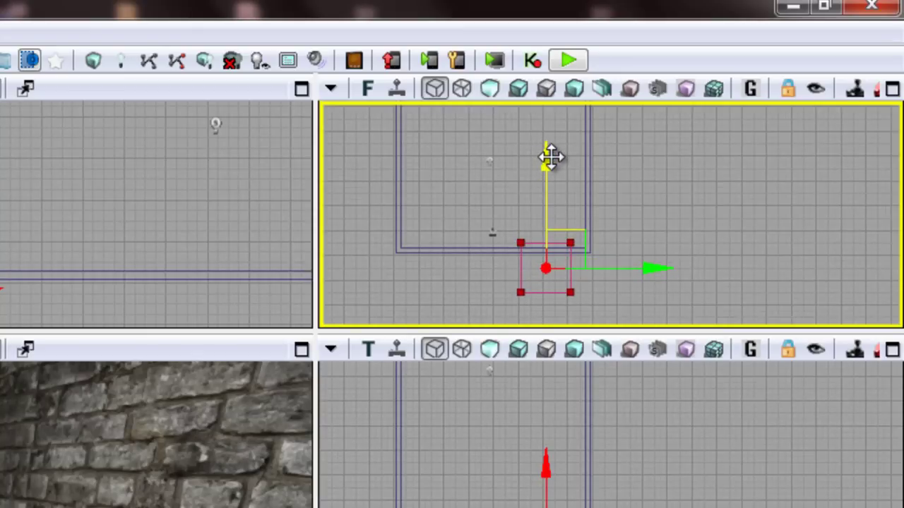
pyautogui.scroll(5, 417, 258)
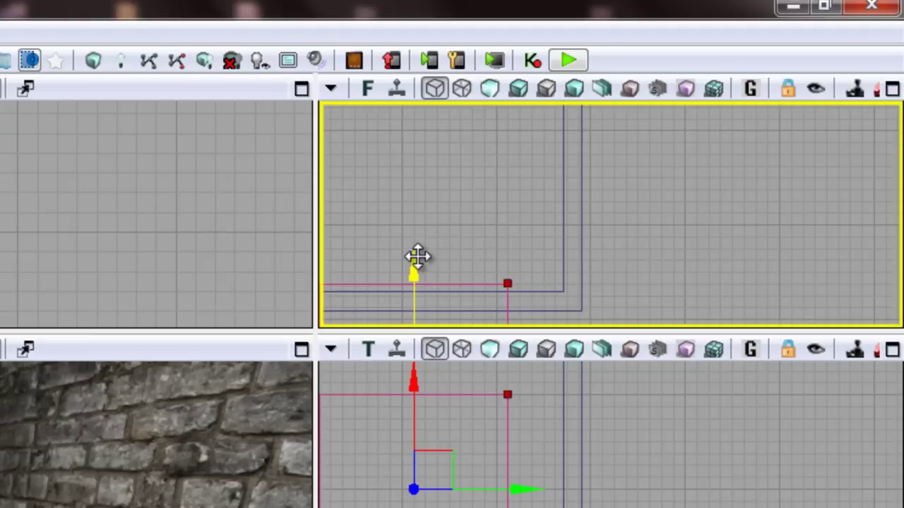
pyautogui.moveTo(457, 256)
pyautogui.mouseDown()
pyautogui.moveTo(549, 228)
pyautogui.moveTo(625, 218)
pyautogui.mouseUp()
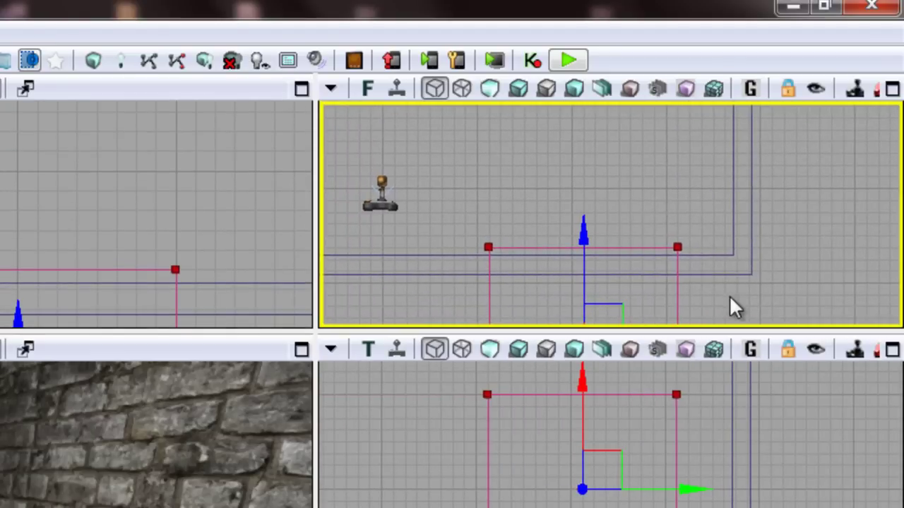
pyautogui.moveTo(729, 295); pyautogui.dragTo(738, 270)
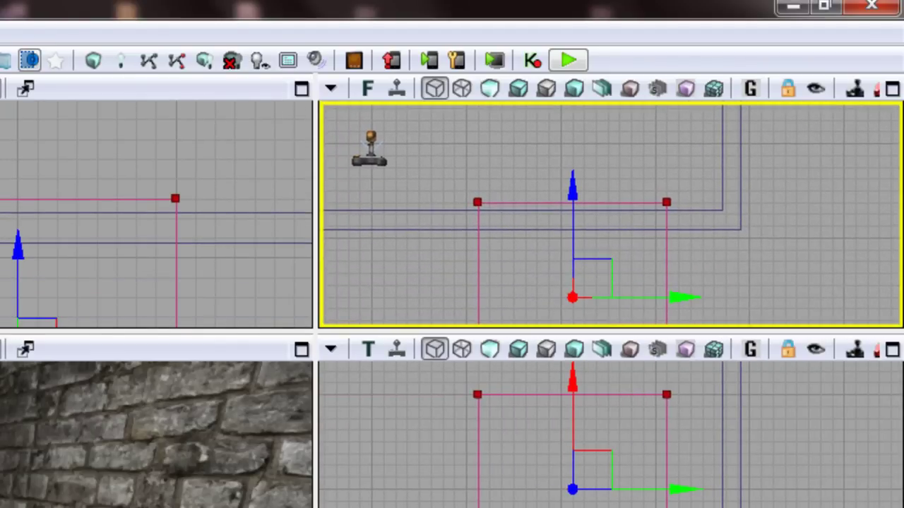
# Step: Flatten the builder brush vertically into a thin slab and raise it to protrude slightly above the corridor floor
pyautogui.press('space')
pyautogui.press('space')
pyautogui.press('space')
pyautogui.moveTo(572, 214)
pyautogui.mouseDown()
pyautogui.moveTo(598, 304)
pyautogui.moveTo(657, 326)
pyautogui.moveTo(763, 327)
pyautogui.mouseUp()
pyautogui.press('space')
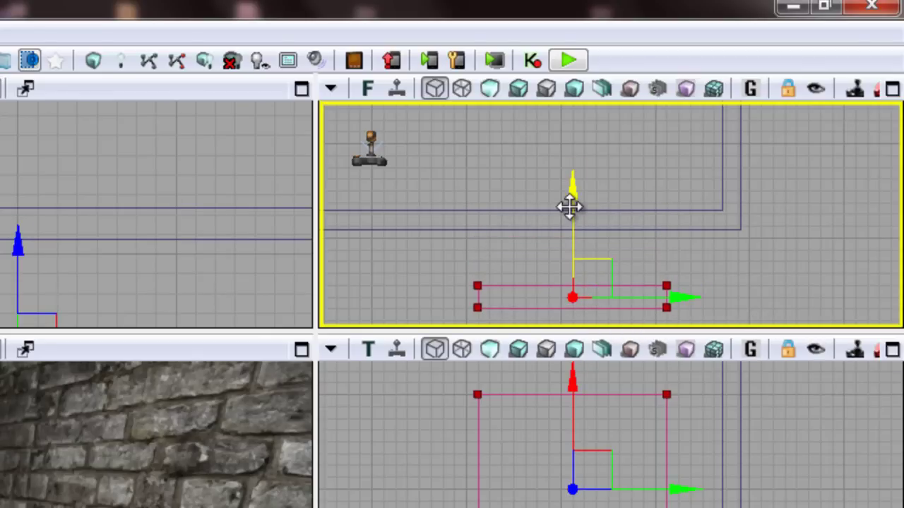
pyautogui.moveTo(576, 208); pyautogui.dragTo(577, 126)
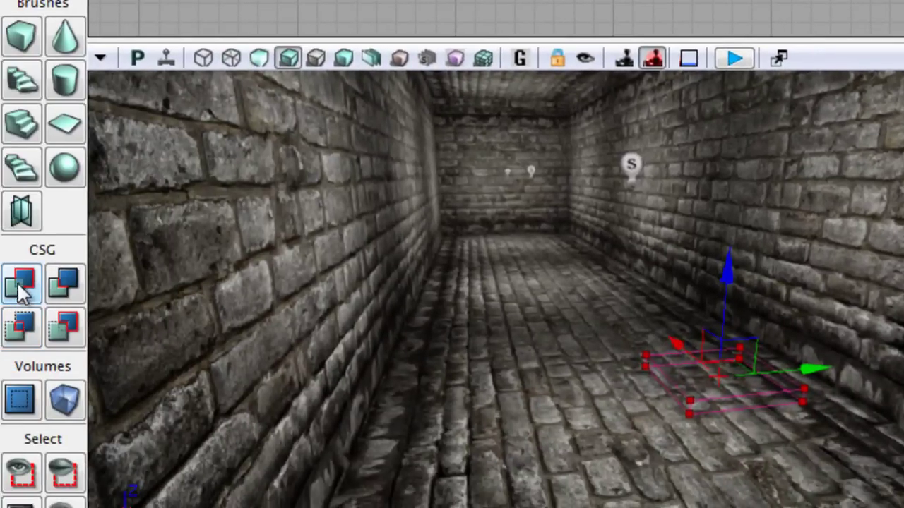
# Step: Add the thin slab to the level with CSG Add as a floor plate and reselect the builder brush
pyautogui.click(23, 289)
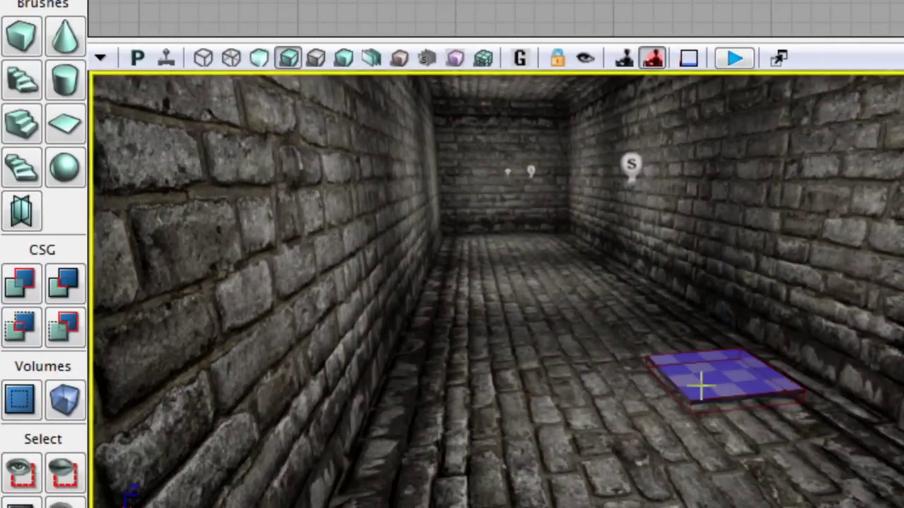
pyautogui.click(734, 476)
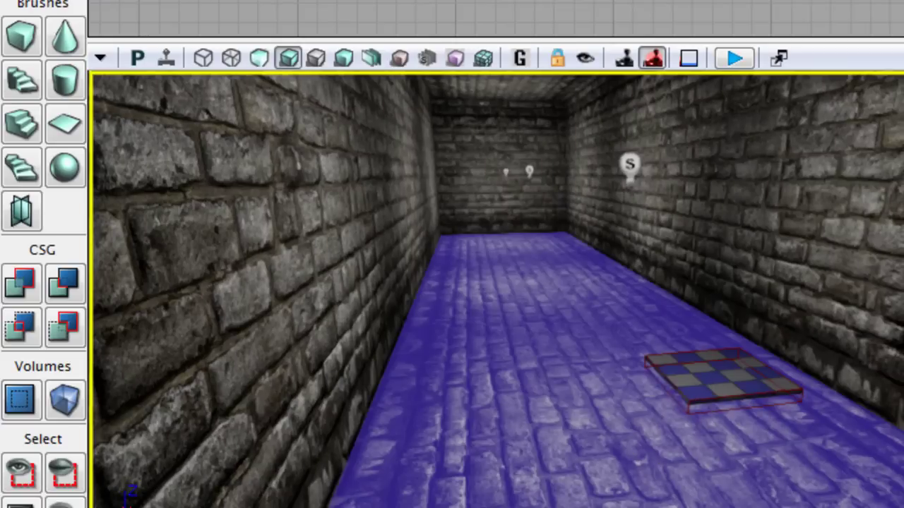
pyautogui.click(495, 6)
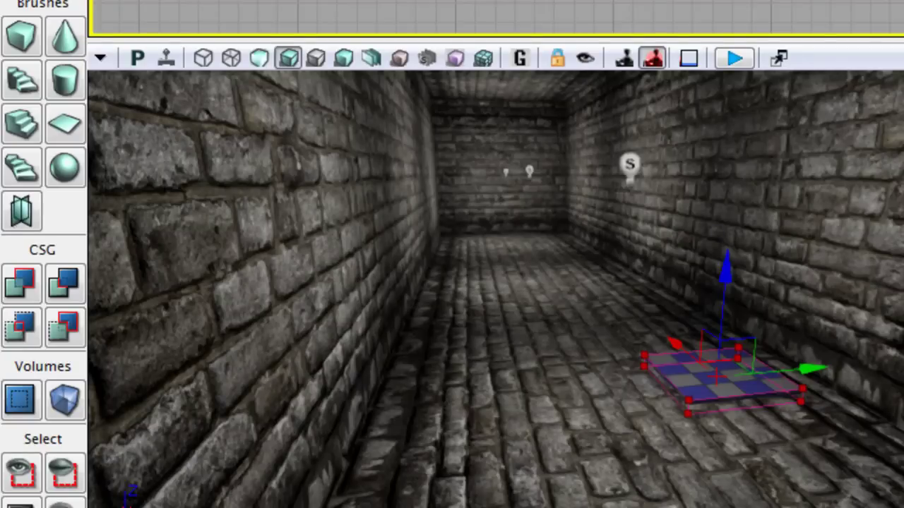
# Step: Raise the builder brush and scale its height into a tall box standing on the checkered floor plate
pyautogui.moveTo(726, 270); pyautogui.dragTo(727, 262)
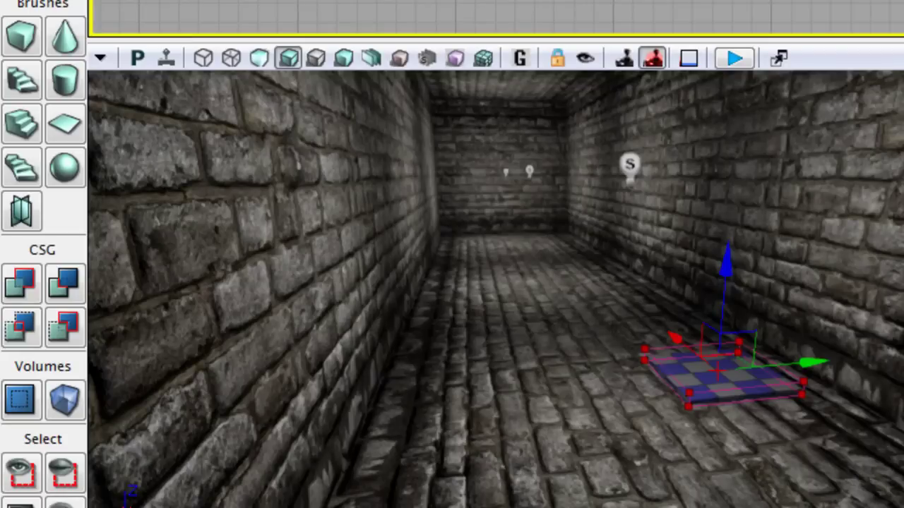
pyautogui.press('space')
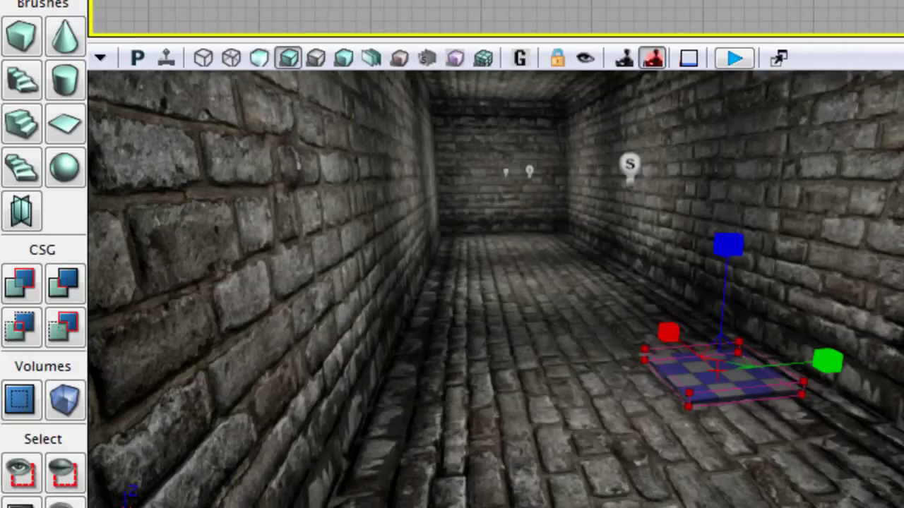
pyautogui.scroll(2, 494, 17)
pyautogui.moveTo(812, 14); pyautogui.dragTo(811, 0)
pyautogui.press('space')
pyautogui.moveTo(727, 263); pyautogui.dragTo(732, 191)
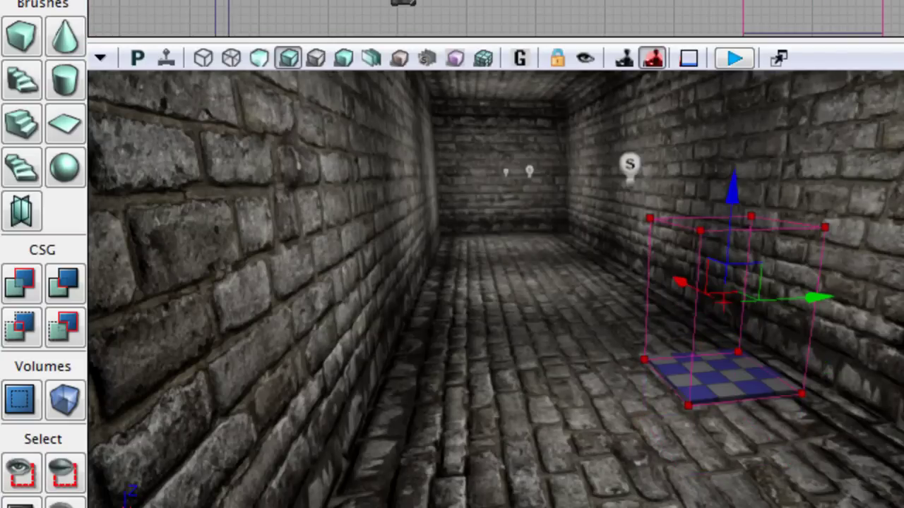
# Step: Create a DynamicTriggerVolume from the builder brush above the floor plate and move the builder brush away from it
pyautogui.rightClick(65, 397)
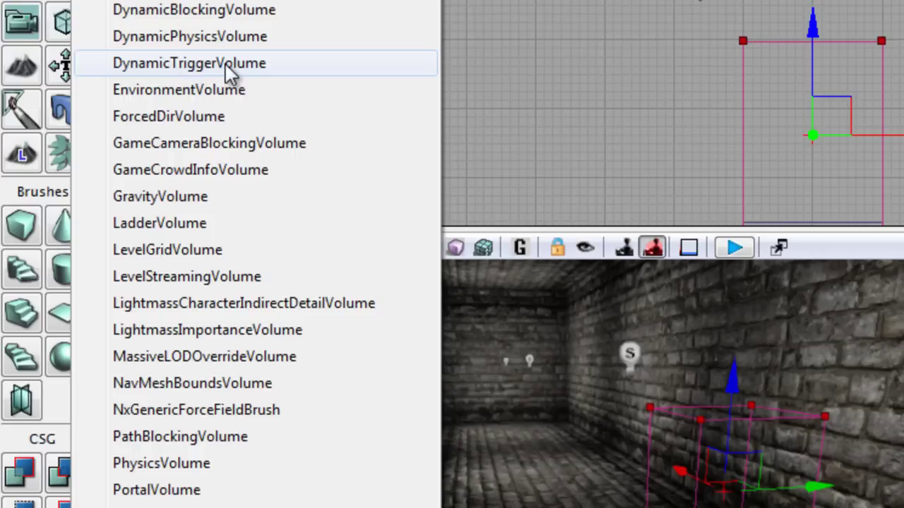
pyautogui.click(226, 63)
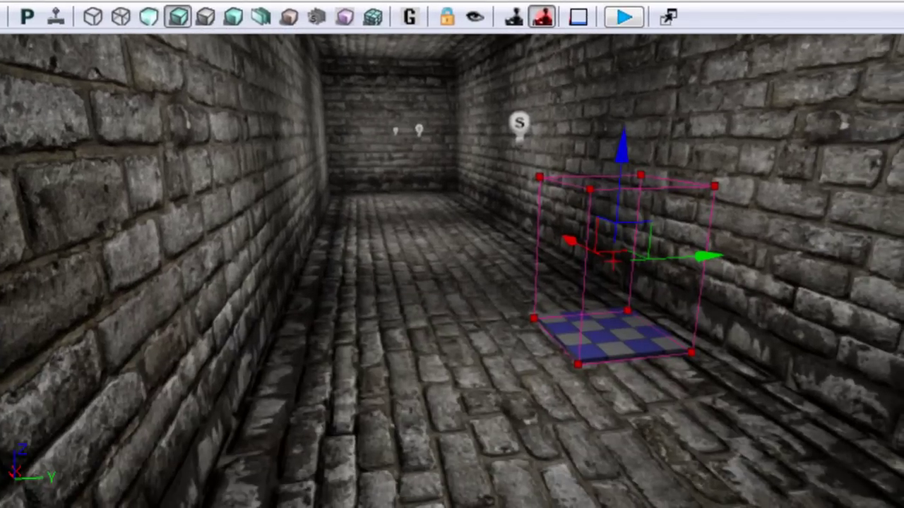
pyautogui.moveTo(569, 241); pyautogui.dragTo(492, 201)
# Step: Select the trigger volume above the floor plate and check the collision type in its properties
pyautogui.click(585, 265)
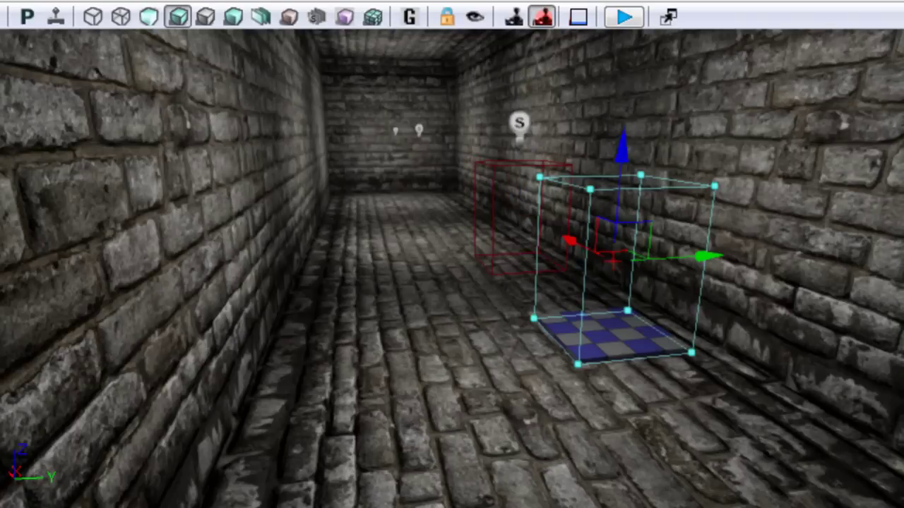
pyautogui.press('F4')
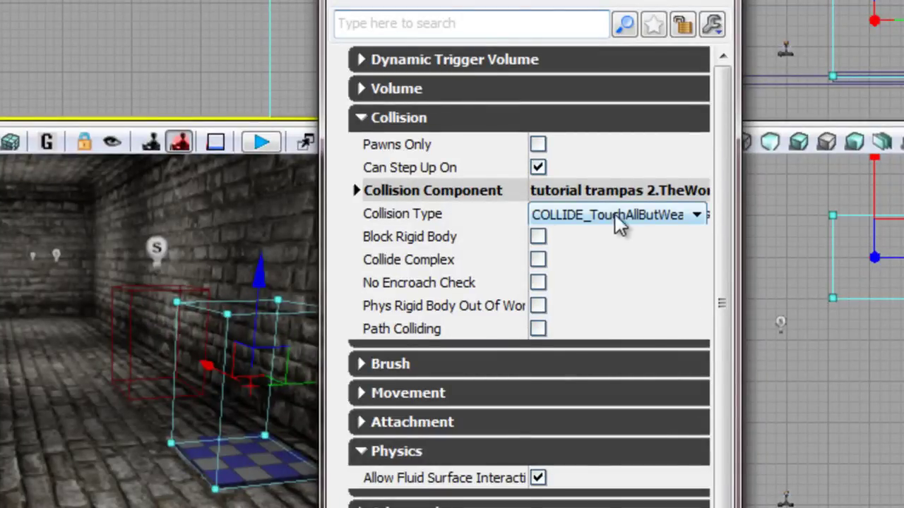
pyautogui.click(720, 1)
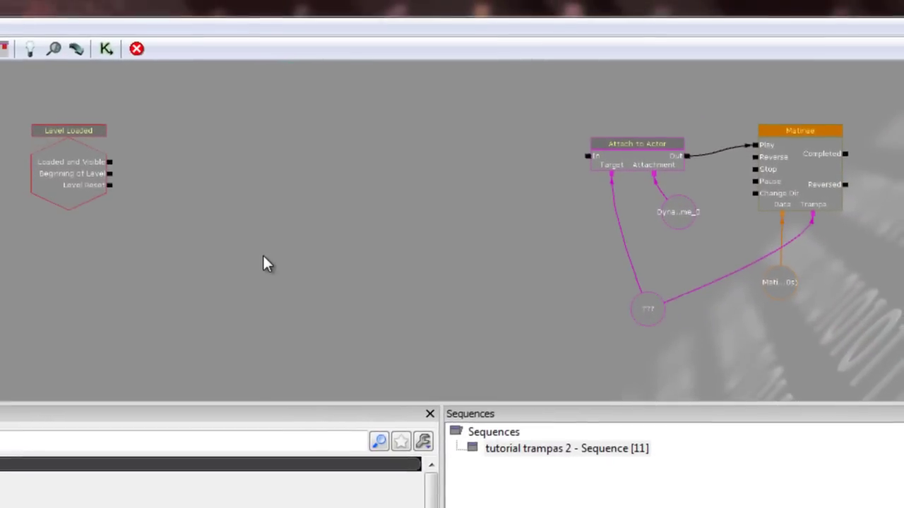
# Step: Add a Touch event for DynamicTriggerVolume_0 in Kismet and place it beside the Level Loaded event
pyautogui.rightClick(257, 252)
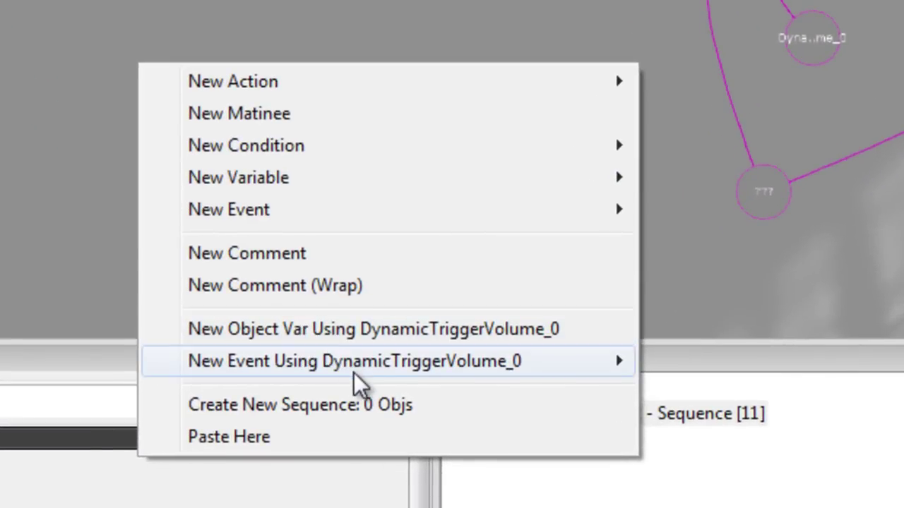
pyautogui.moveTo(385, 397)
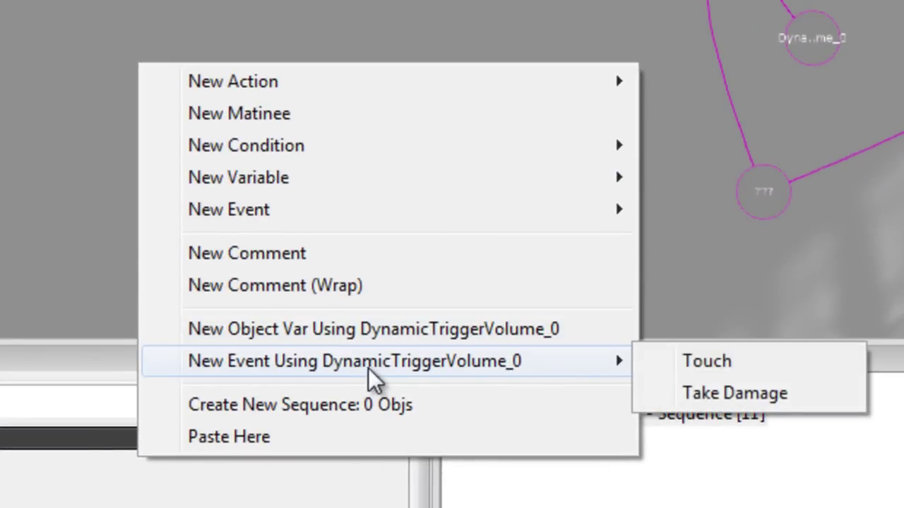
pyautogui.click(706, 361)
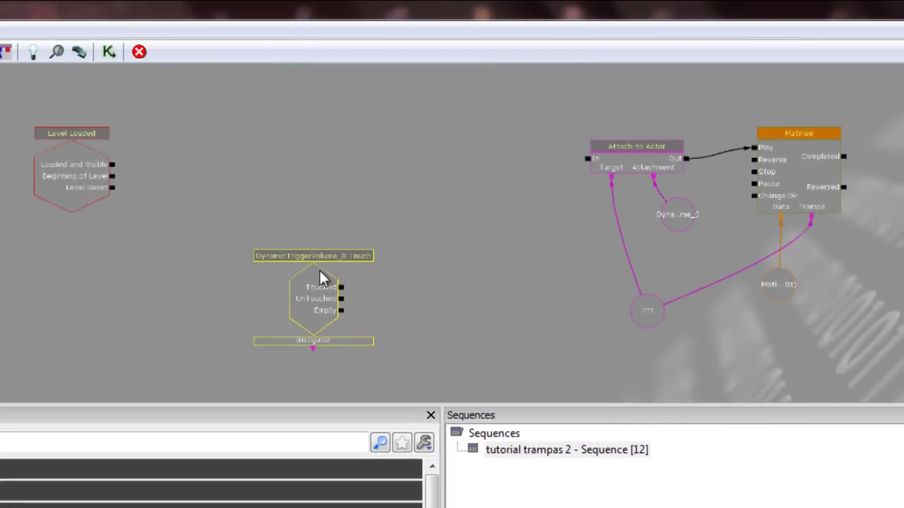
pyautogui.moveTo(321, 275); pyautogui.dragTo(234, 192)
# Step: Delete the Level Loaded event and move the DynamicTriggerVolume_0 Touch event into its place
pyautogui.click(78, 180)
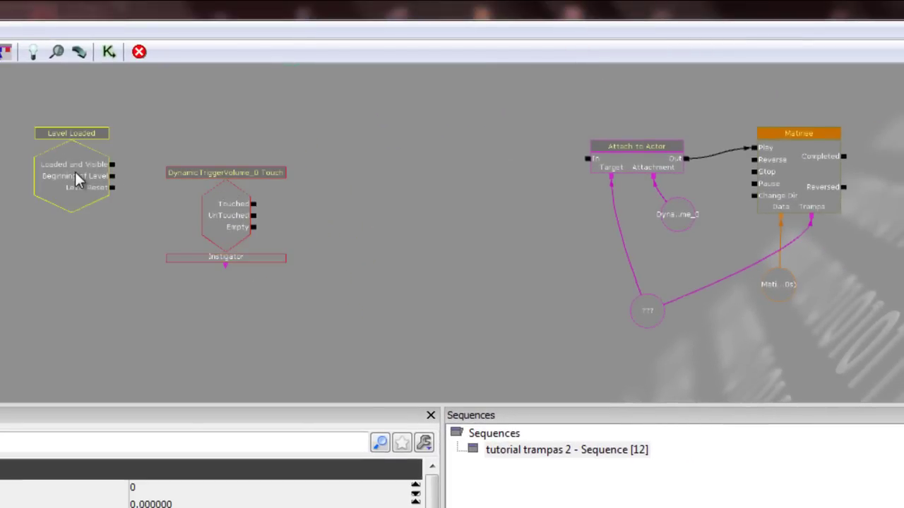
pyautogui.press('Delete')
pyautogui.moveTo(240, 226); pyautogui.dragTo(144, 213)
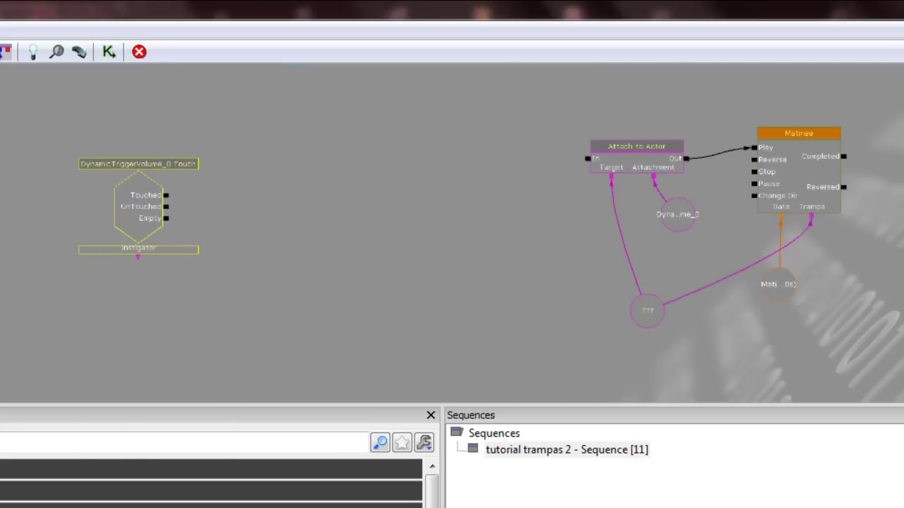
# Step: Connect the Touch event's Touched output to the In input of Attach to Actor
pyautogui.click(602, 164)
pyautogui.moveTo(588, 161); pyautogui.dragTo(173, 197)
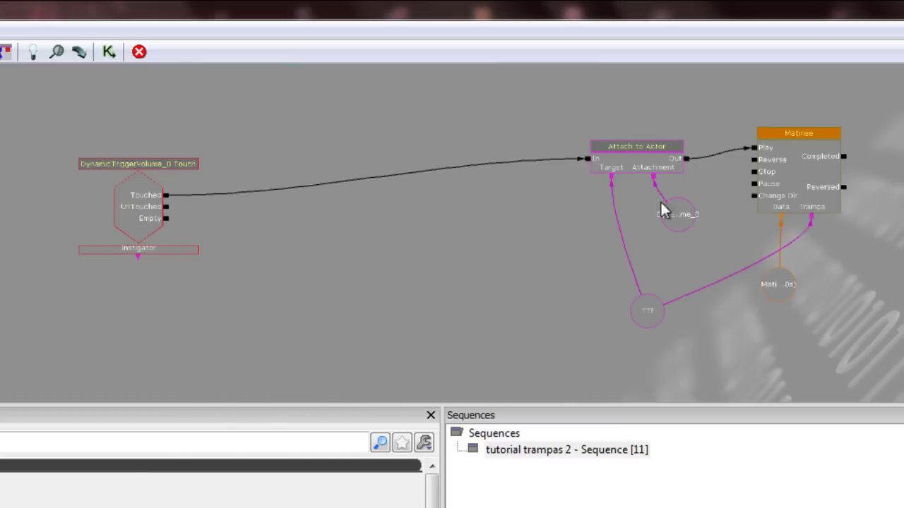
pyautogui.click(676, 216)
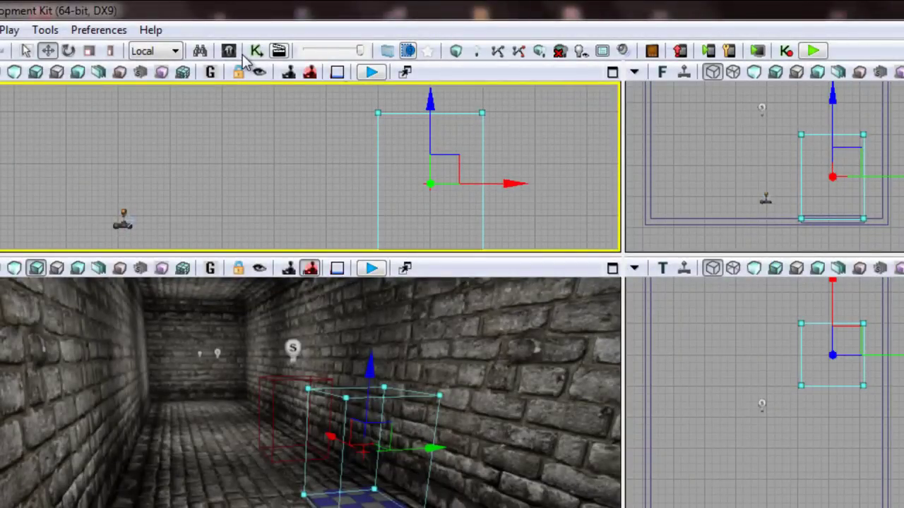
# Step: Add the Mi_Lanza mesh from MyPackage to the corridor floor near the plate as an InterpActor instead of a static mesh
pyautogui.click(229, 52)
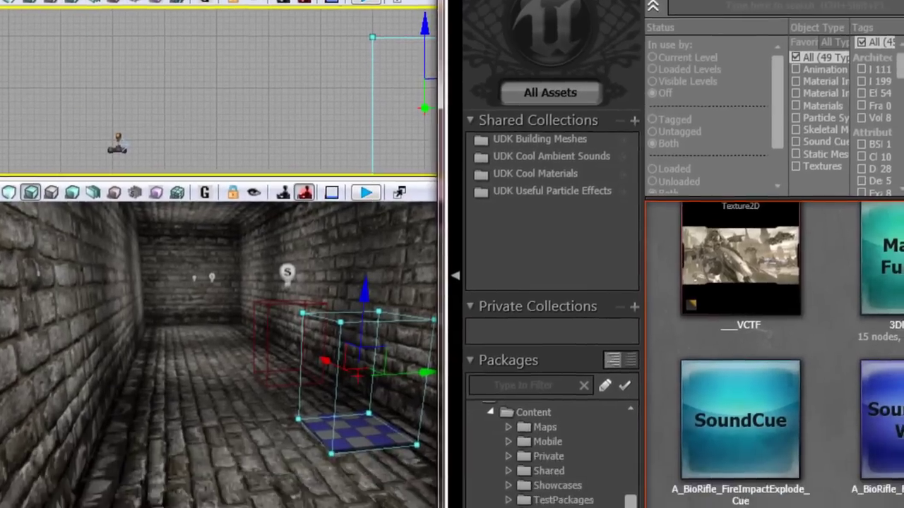
pyautogui.click(569, 455)
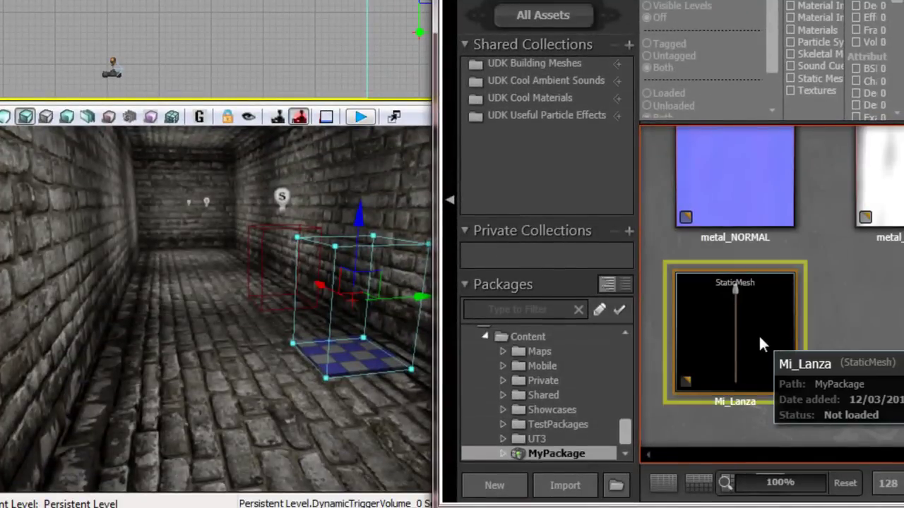
pyautogui.moveTo(759, 340); pyautogui.dragTo(286, 400)
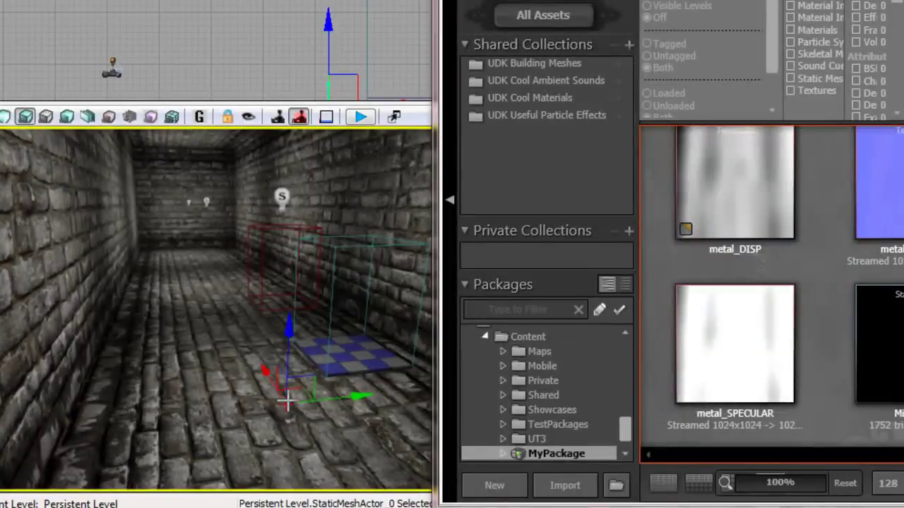
pyautogui.press('Delete')
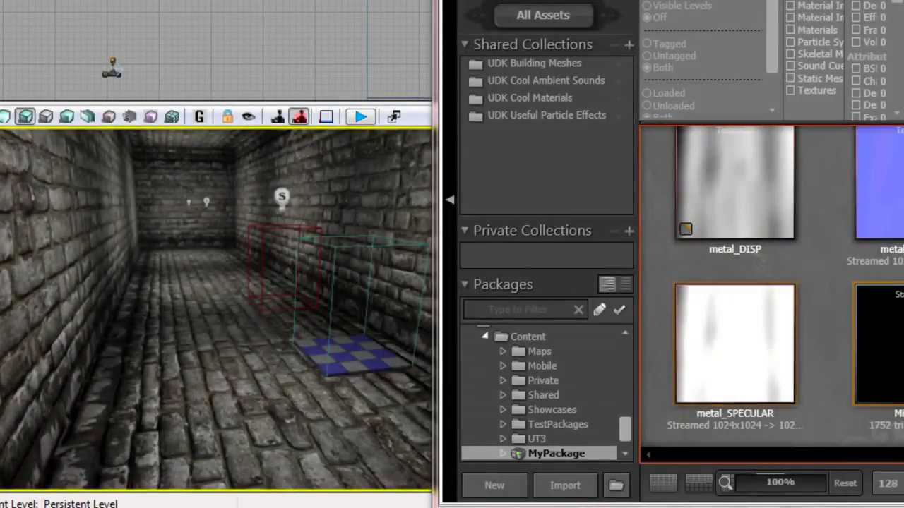
pyautogui.click(883, 349)
pyautogui.rightClick(285, 423)
pyautogui.rightClick(286, 423)
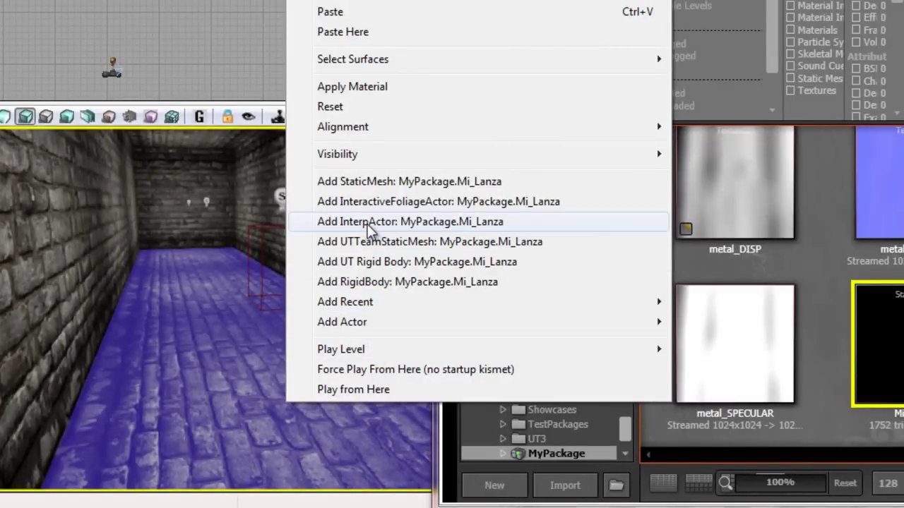
pyautogui.click(425, 221)
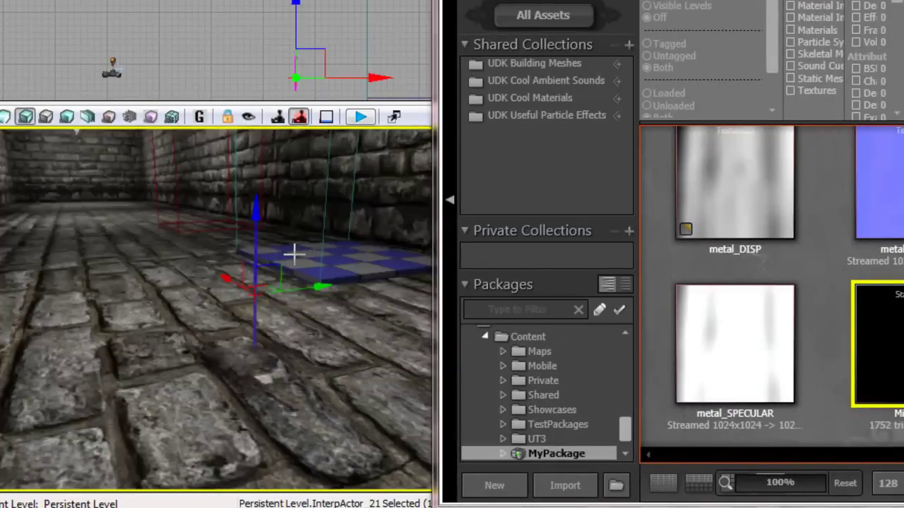
# Step: Scale the spear uniformly to about 1.97 and move it over to the floor plate
pyautogui.press('space')
pyautogui.press('space')
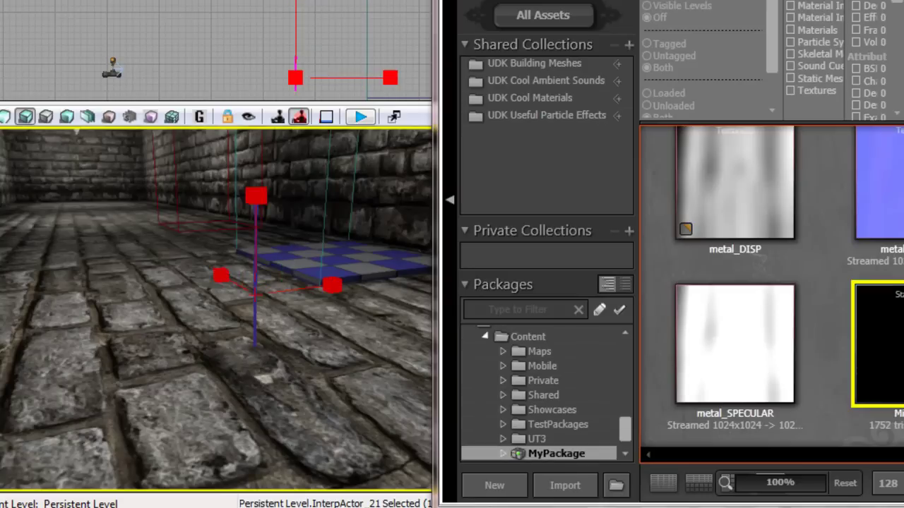
pyautogui.moveTo(258, 182); pyautogui.dragTo(283, 125)
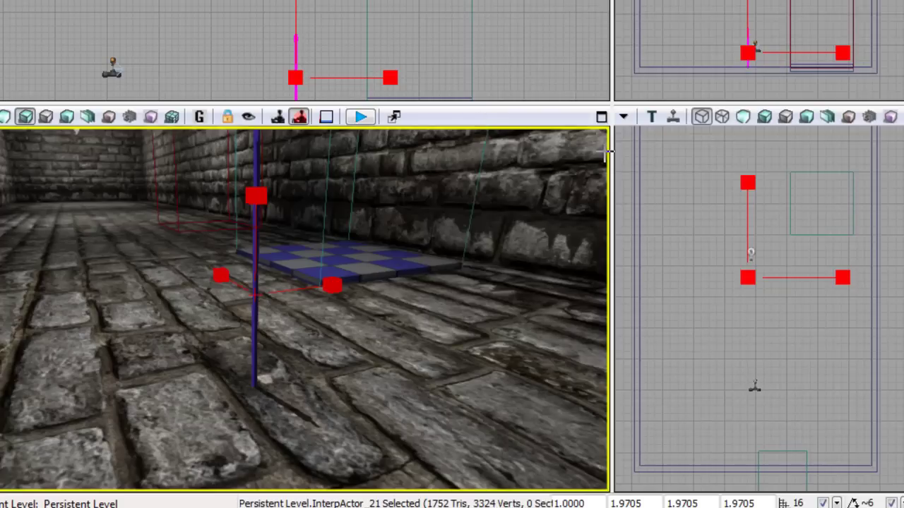
pyautogui.press('w')
pyautogui.moveTo(806, 55); pyautogui.dragTo(875, 55)
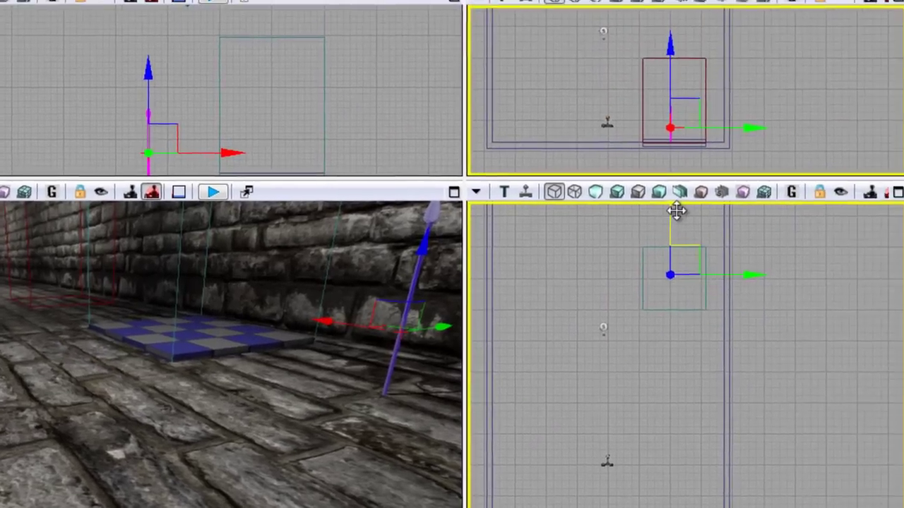
# Step: Rotate the spear to lie horizontally across the corridor and move it into the side wall beside the plate
pyautogui.press('e')
pyautogui.moveTo(738, 87); pyautogui.dragTo(792, 83)
pyautogui.press('w')
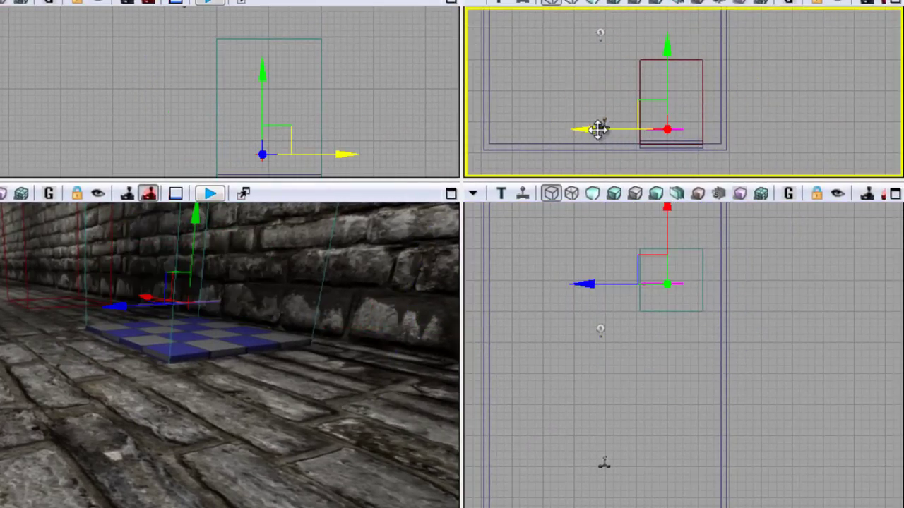
pyautogui.moveTo(598, 130); pyautogui.dragTo(511, 136)
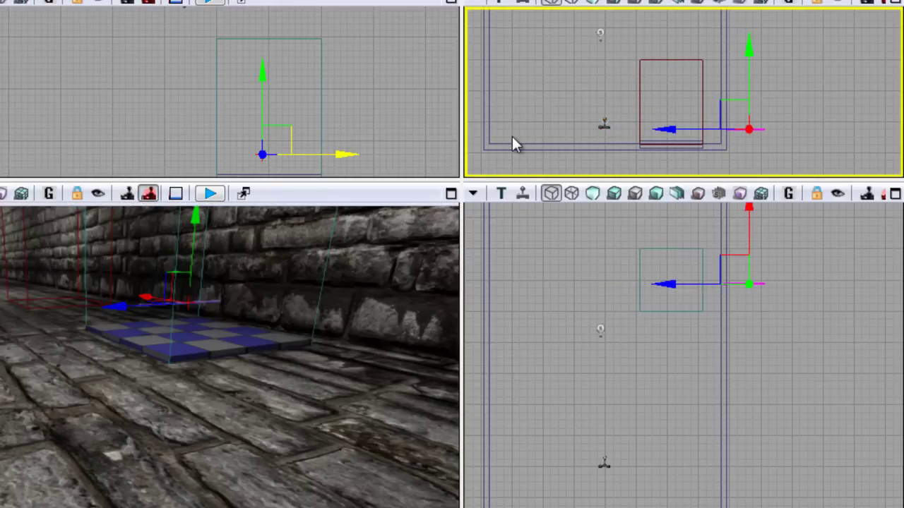
# Step: Enlarge the spear slightly, raise it higher above the floor and move it fully behind the side wall
pyautogui.keyDown('ctrl'); pyautogui.moveTo(663, 456); pyautogui.dragTo(662, 452); pyautogui.keyUp('ctrl')
pyautogui.press('space')
pyautogui.press('space')
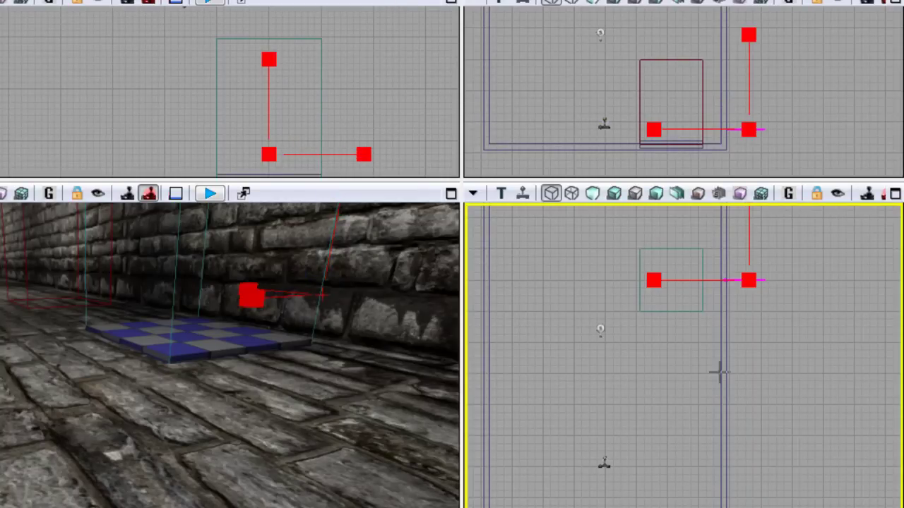
pyautogui.press('w')
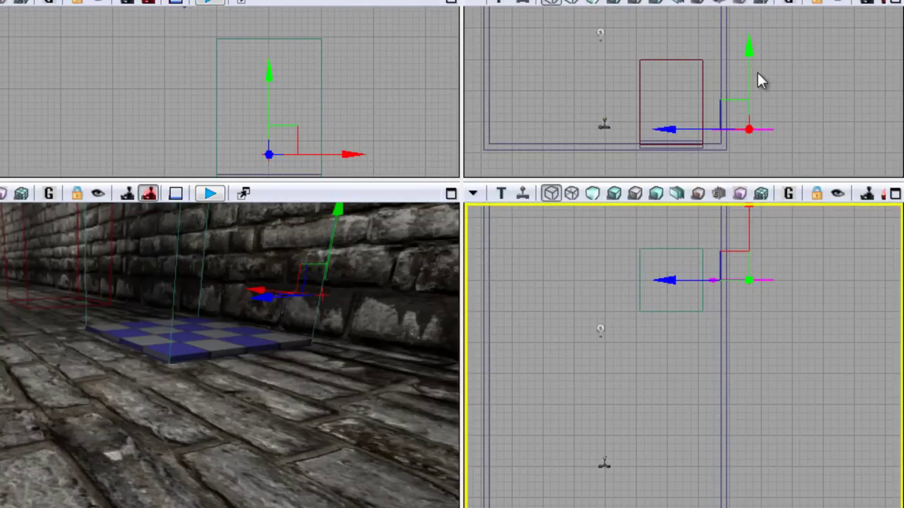
pyautogui.moveTo(749, 70); pyautogui.dragTo(749, 50)
pyautogui.moveTo(666, 111); pyautogui.dragTo(644, 117)
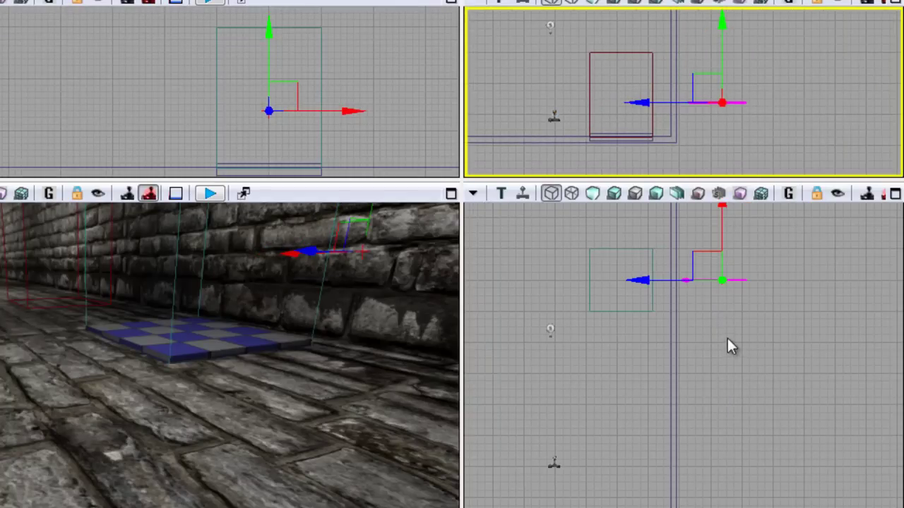
# Step: Bring the tall volume in line with the spear, shrink its height and place it behind the spear's shaft outside the corridor
pyautogui.scroll(-10, 351, 105)
pyautogui.click(165, 21)
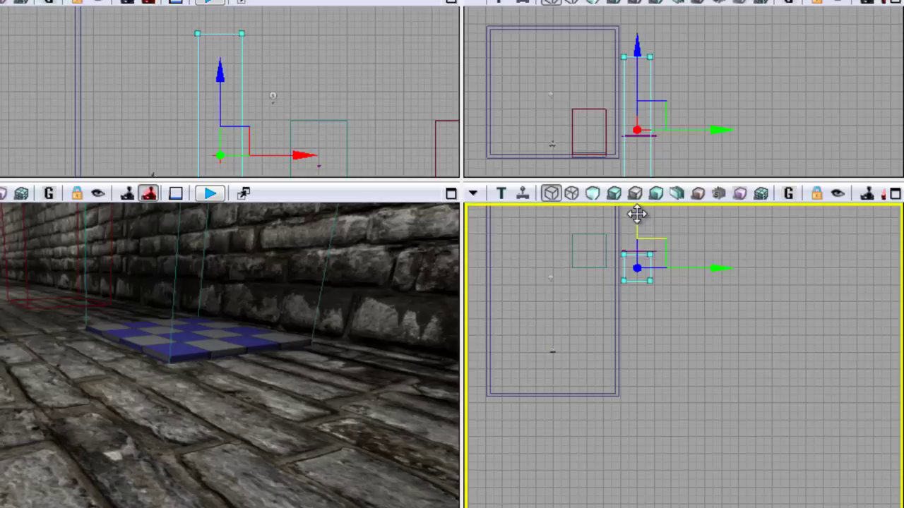
pyautogui.moveTo(637, 214); pyautogui.dragTo(636, 203)
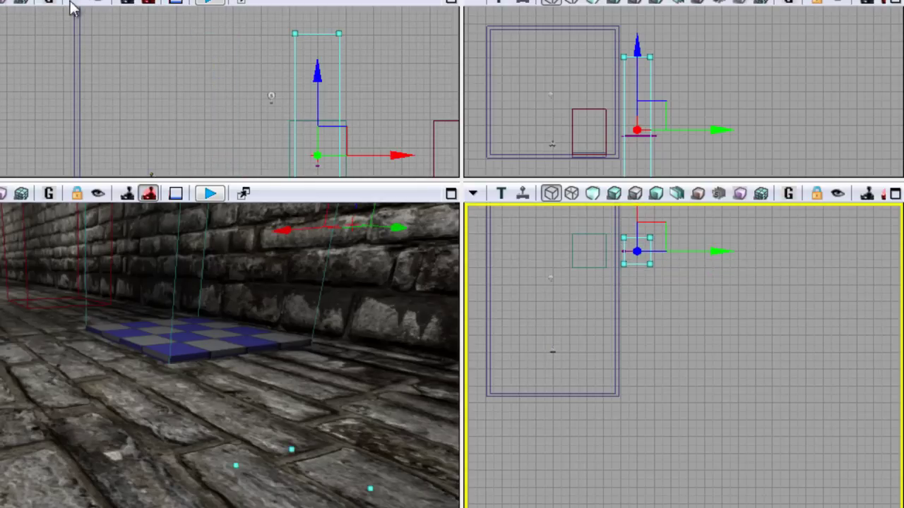
pyautogui.click(0, 0)
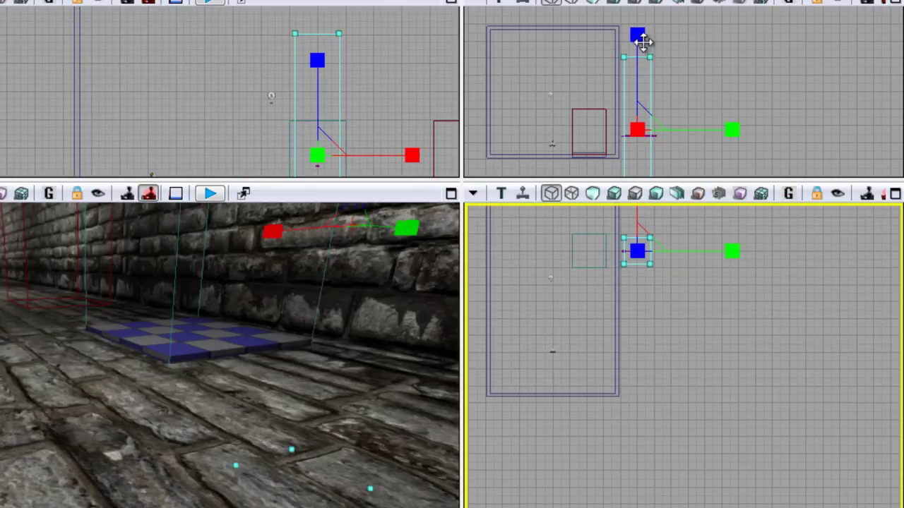
pyautogui.moveTo(642, 43); pyautogui.dragTo(672, 177)
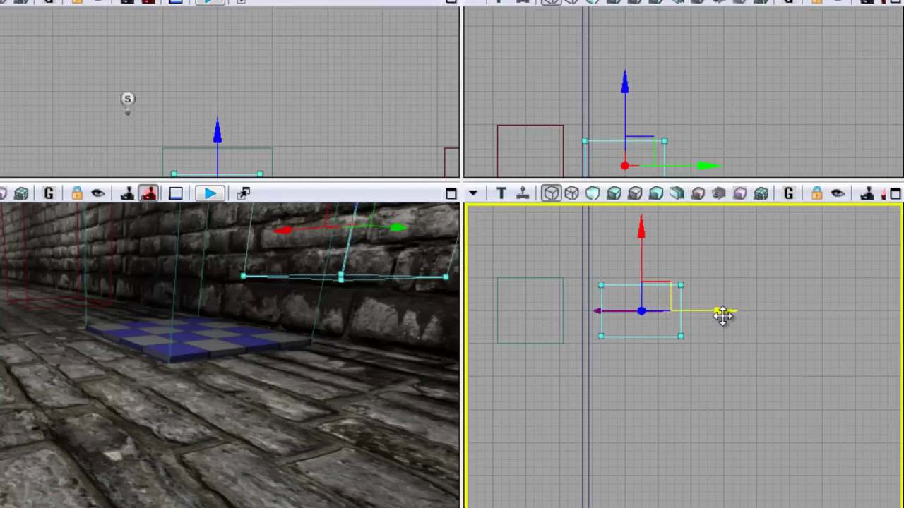
pyautogui.moveTo(723, 316); pyautogui.dragTo(799, 332)
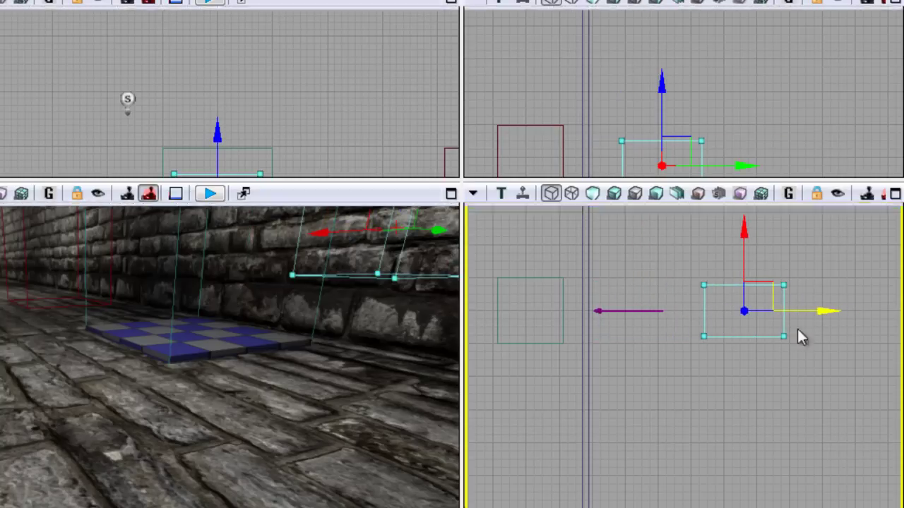
# Step: Assign the spear InterpActor to the empty Kismet object variable that feeds Attach to Actor and the Matinee
pyautogui.click(639, 311)
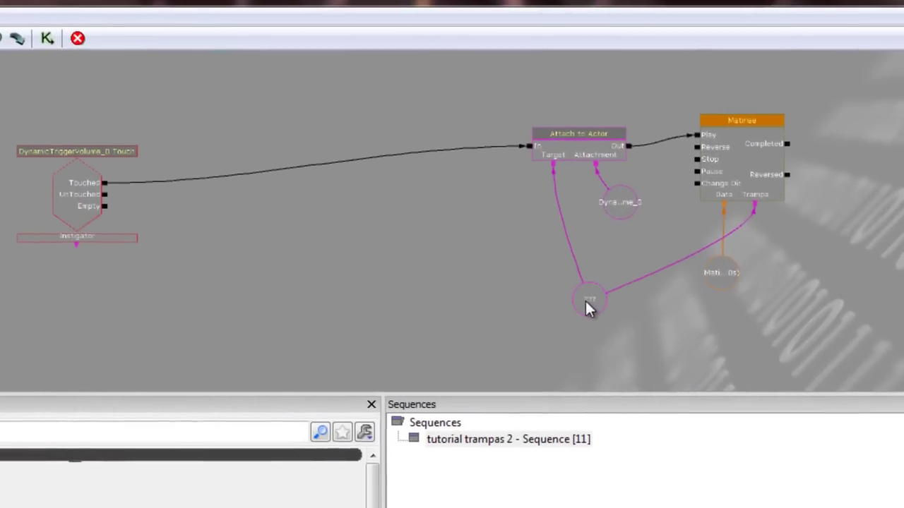
pyautogui.rightClick(586, 302)
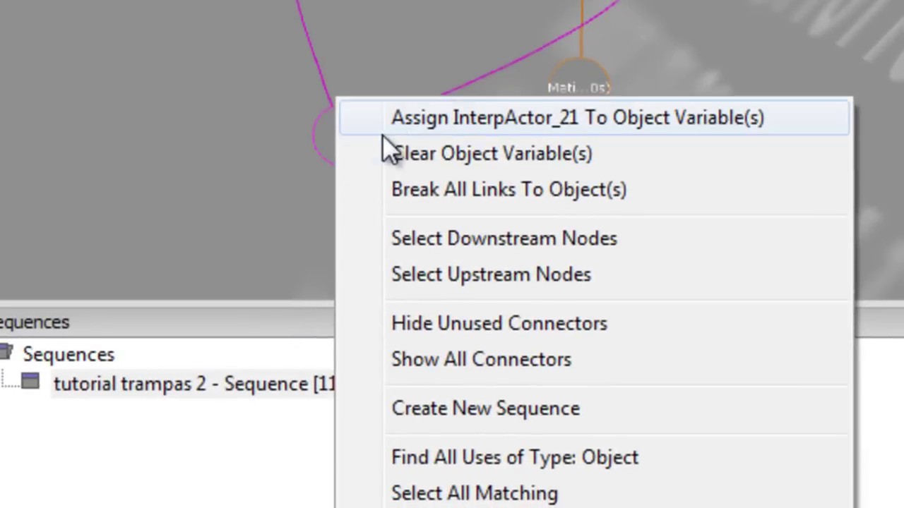
pyautogui.click(490, 122)
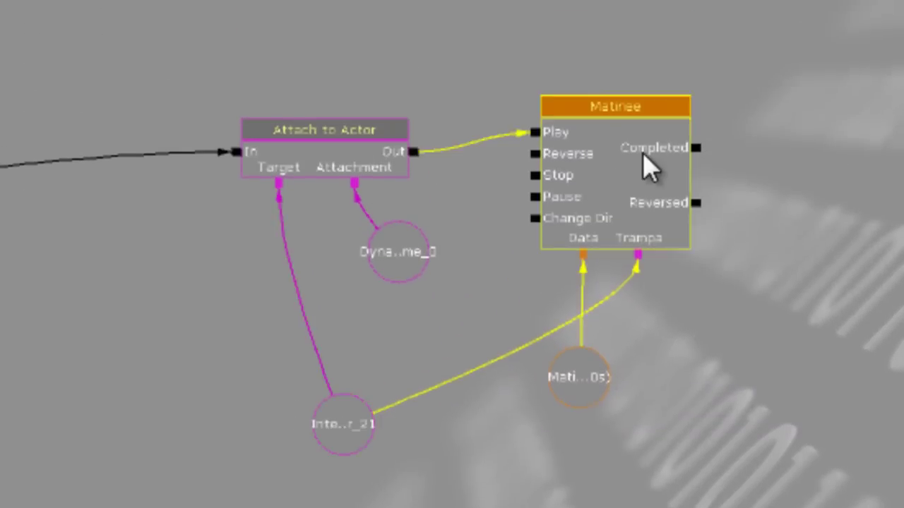
# Step: Open the Matinee that drives the trap
pyautogui.doubleClick(642, 152)
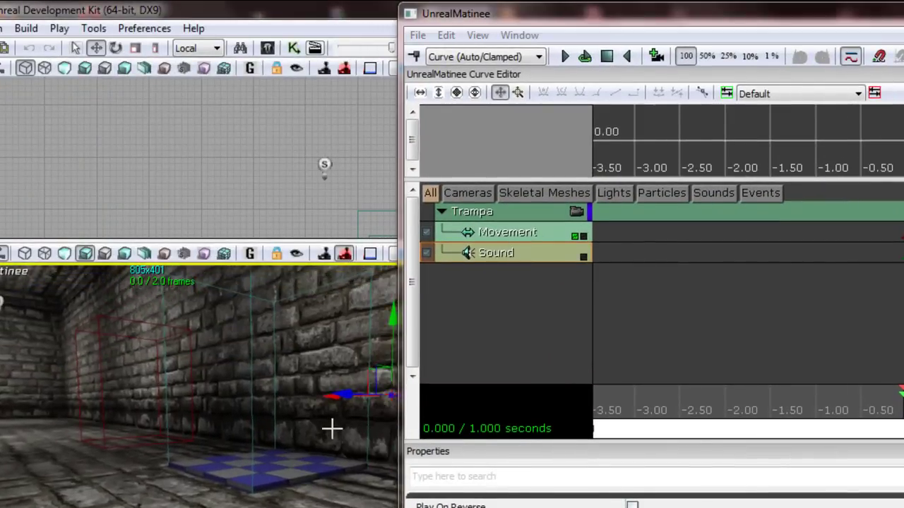
pyautogui.moveTo(332, 429); pyautogui.dragTo(606, 385, button='right')
pyautogui.press('w')
pyautogui.press('s')
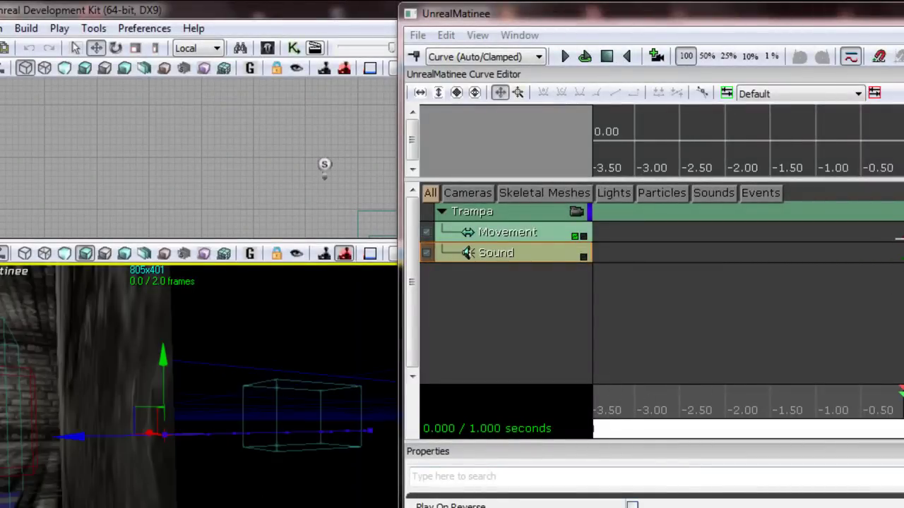
# Step: Select the second Movement key at 0.283 seconds and move the spear toward the corridor for that key
pyautogui.click(902, 238)
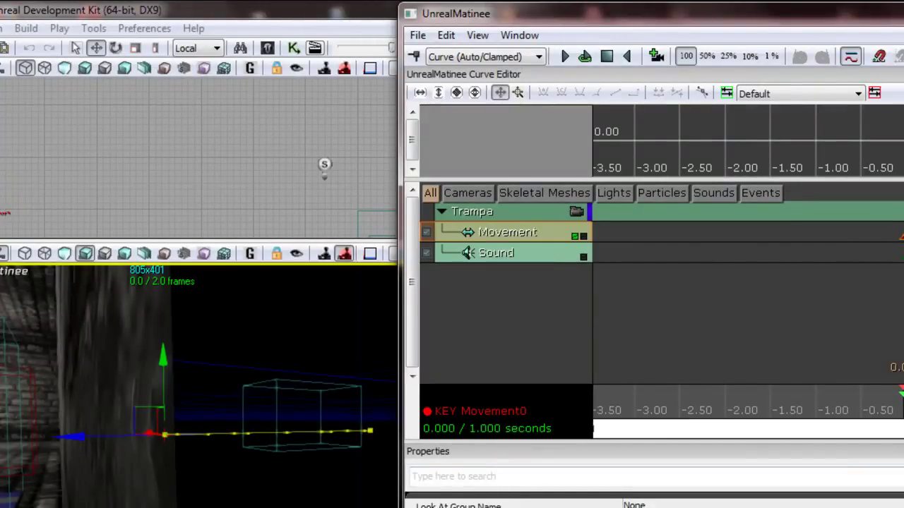
pyautogui.click(903, 238)
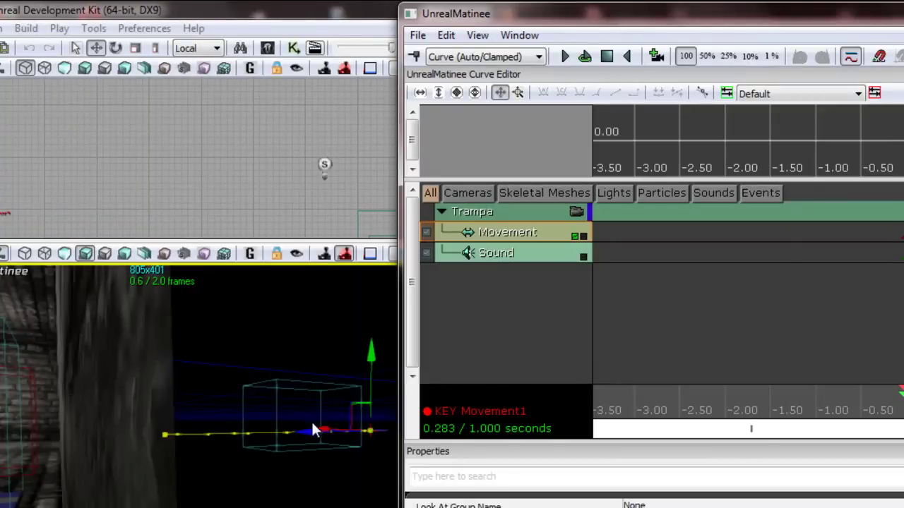
pyautogui.moveTo(305, 348); pyautogui.dragTo(224, 368, button='right')
pyautogui.moveTo(226, 379); pyautogui.dragTo(218, 370)
pyautogui.moveTo(811, 15); pyautogui.dragTo(615, 448)
pyautogui.moveTo(848, 123); pyautogui.dragTo(858, 51, button='right')
pyautogui.moveTo(741, 167); pyautogui.dragTo(667, 167)
pyautogui.moveTo(792, 454); pyautogui.dragTo(782, 173)
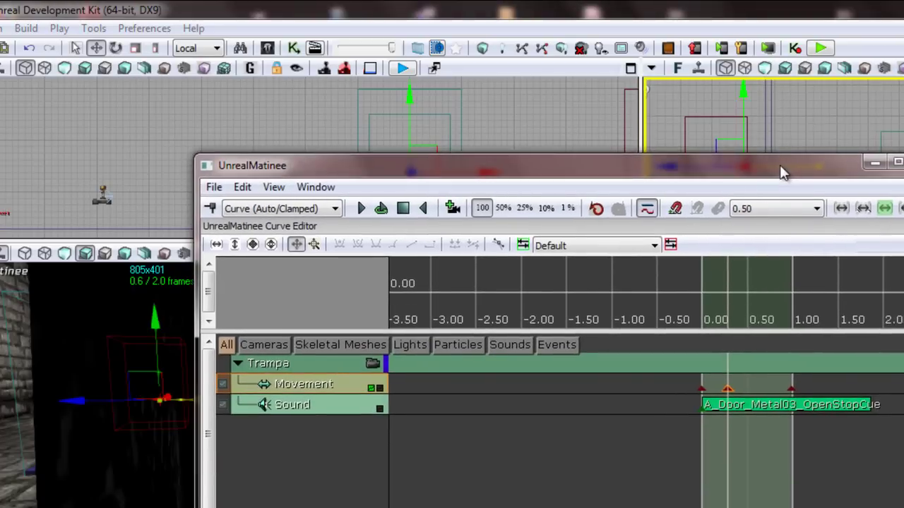
# Step: Delete the Sound track with the A_Door_Metal03_OpenStopCue sound from the Trampa group
pyautogui.click(754, 408)
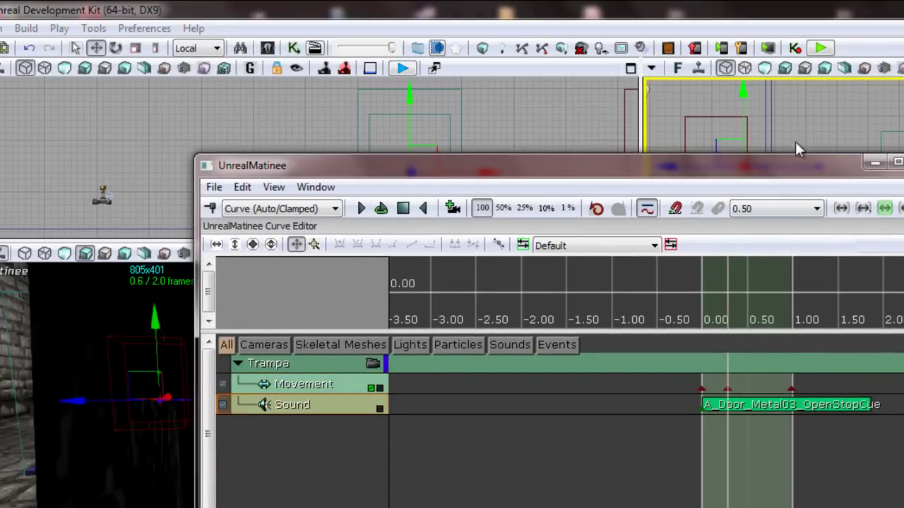
pyautogui.moveTo(801, 169); pyautogui.dragTo(810, 34)
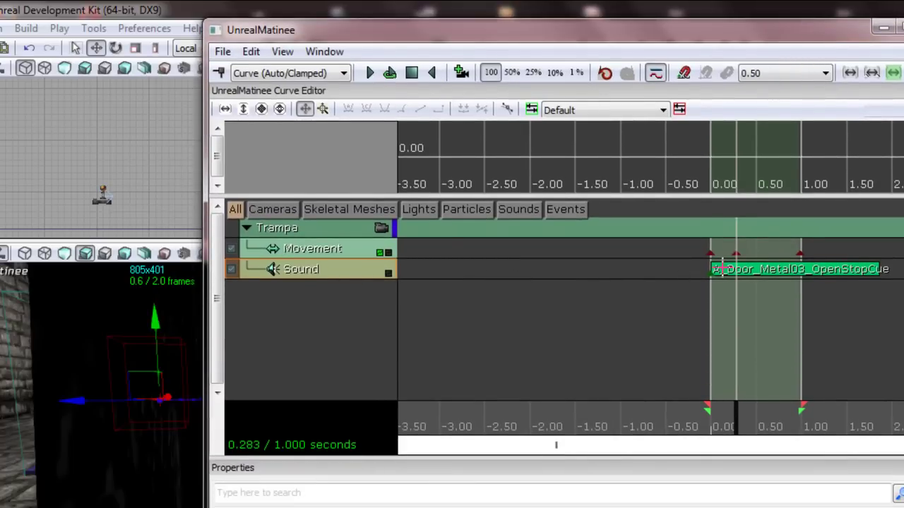
pyautogui.press('Delete')
# Step: Compare the A_Vehicle_Scorpion_BladeExtend and A_Vehicle_Scorpion_BladeRetract sound cues in the Content Browser and select the BladeRetract cue
pyautogui.moveTo(637, 41); pyautogui.dragTo(595, 154)
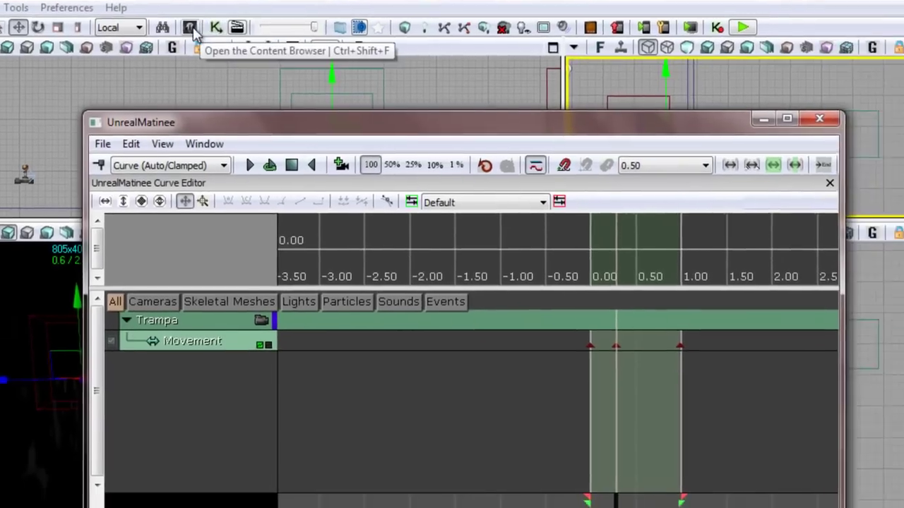
pyautogui.click(315, 48)
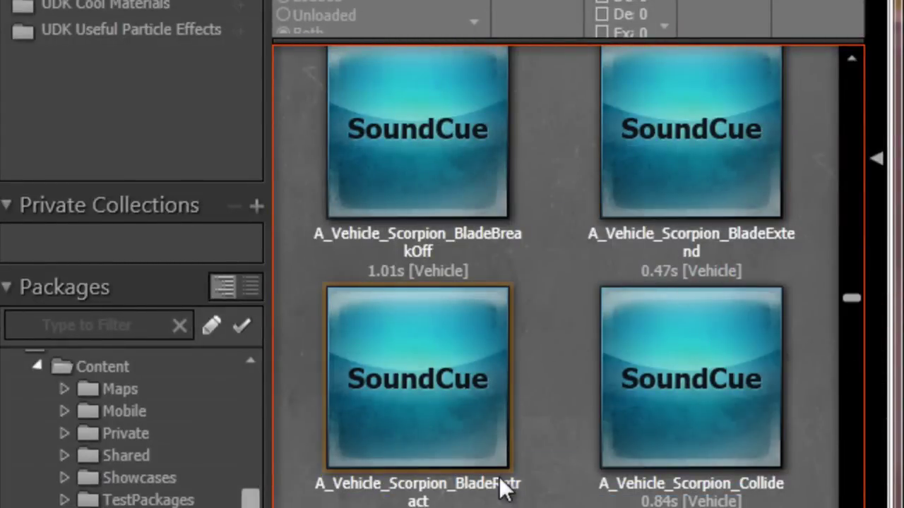
pyautogui.click(605, 196)
pyautogui.click(432, 379)
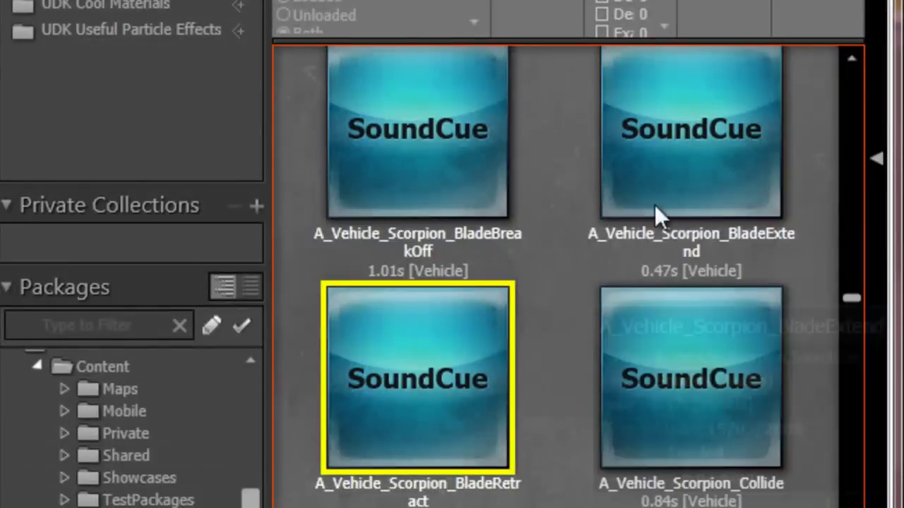
pyautogui.click(617, 162)
pyautogui.click(451, 366)
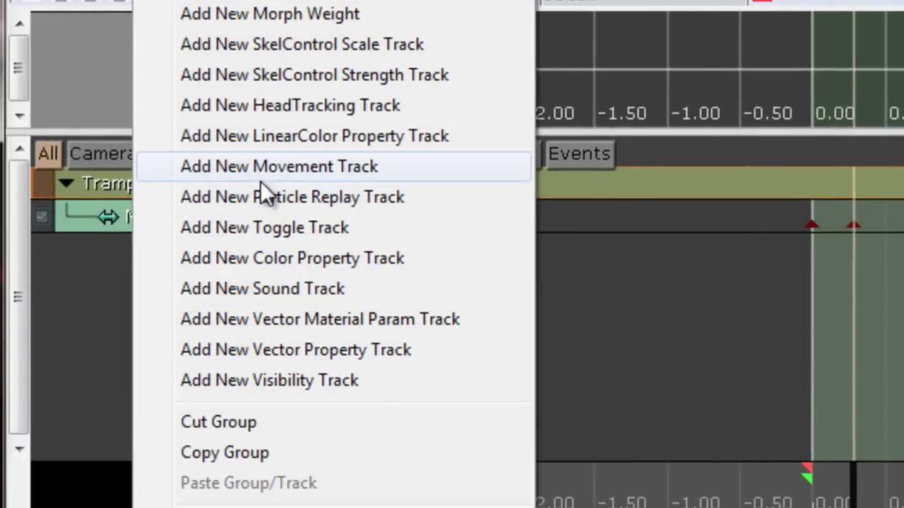
# Step: Add a new Sound track to the Trampa group and key the selected sound cue at 0.00 seconds
pyautogui.click(285, 288)
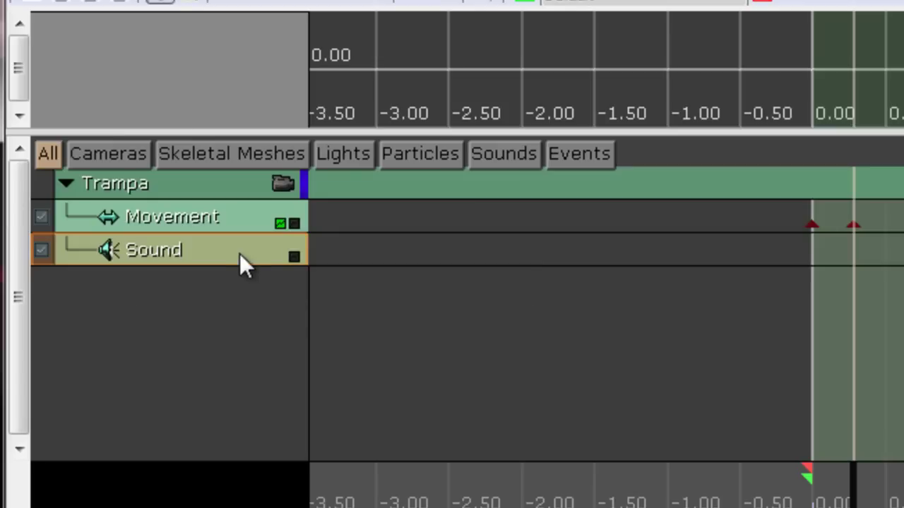
pyautogui.moveTo(850, 498); pyautogui.dragTo(812, 499)
pyautogui.press('Return')
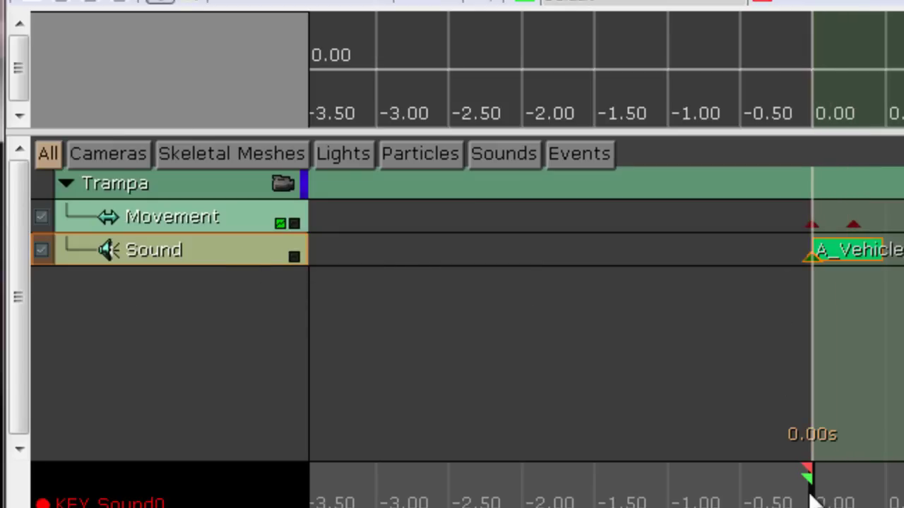
# Step: Set the time of the second Movement key in the Trampa group to 0.47 seconds
pyautogui.click(853, 224)
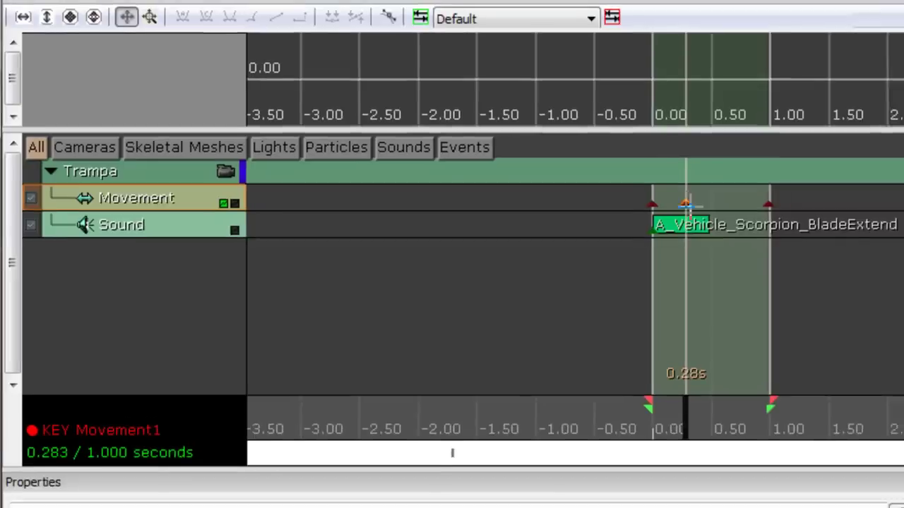
pyautogui.scroll(3, 682, 234)
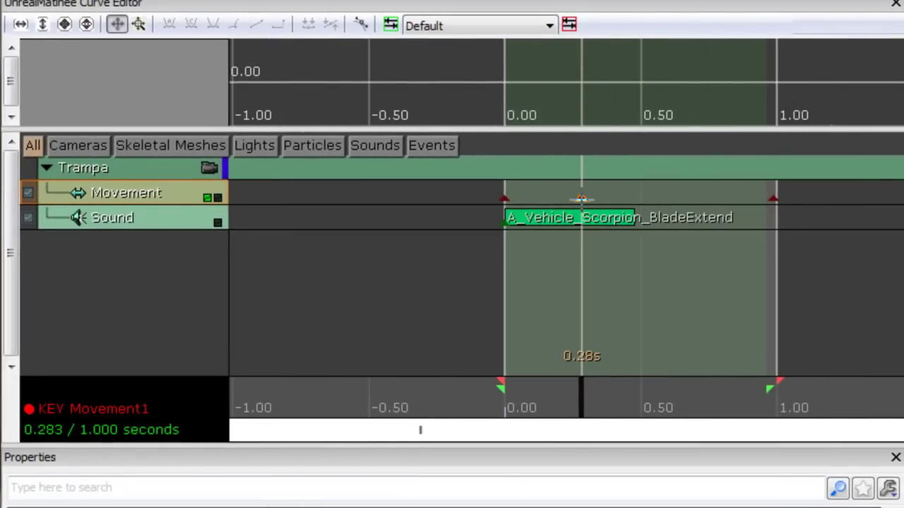
pyautogui.rightClick(580, 197)
pyautogui.click(627, 210)
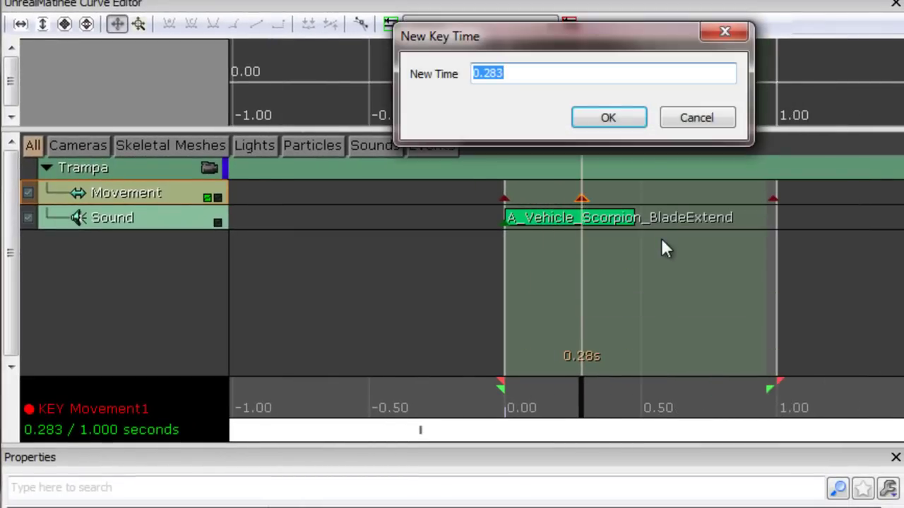
pyautogui.write('0.47')
pyautogui.press('Return')
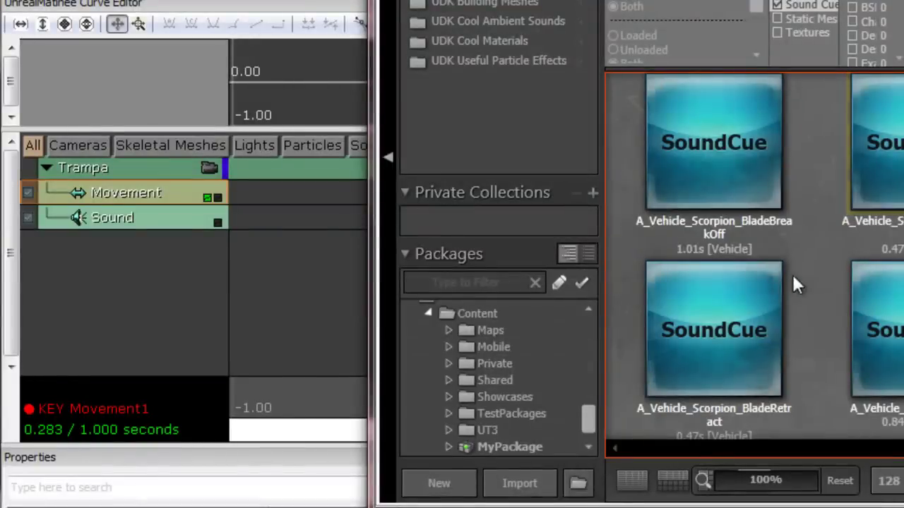
# Step: Add a second Sound track to the Trampa group and key the A_Vehicle_Scorpion_BladeRetract cue at 0.472 seconds
pyautogui.click(716, 317)
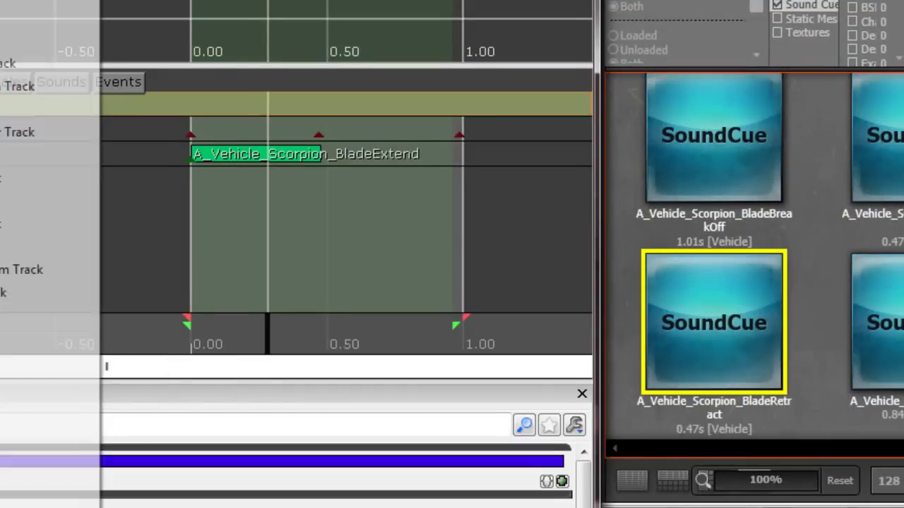
pyautogui.rightClick(81, 176)
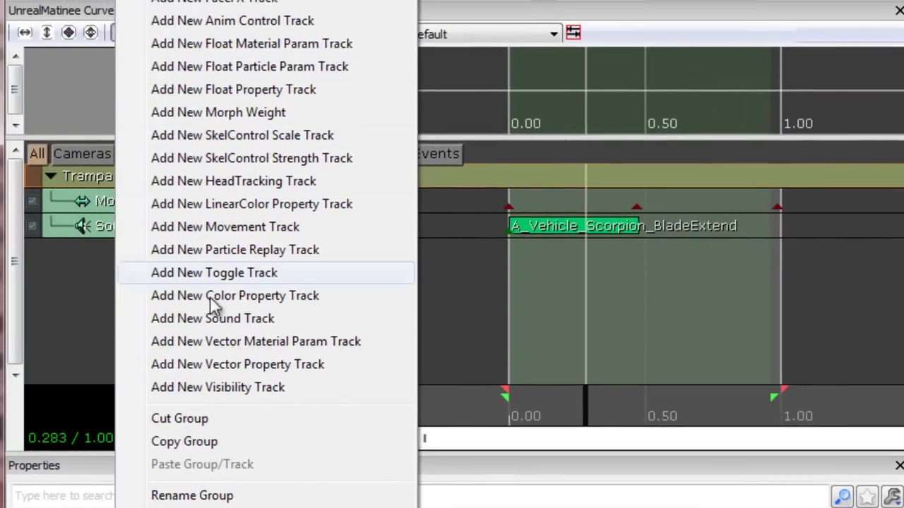
pyautogui.click(218, 319)
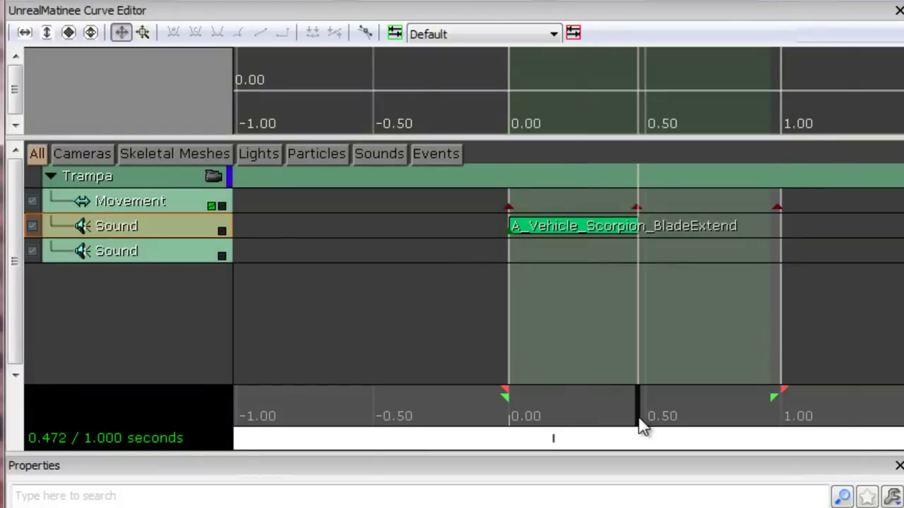
pyautogui.click(190, 255)
pyautogui.press('Return')
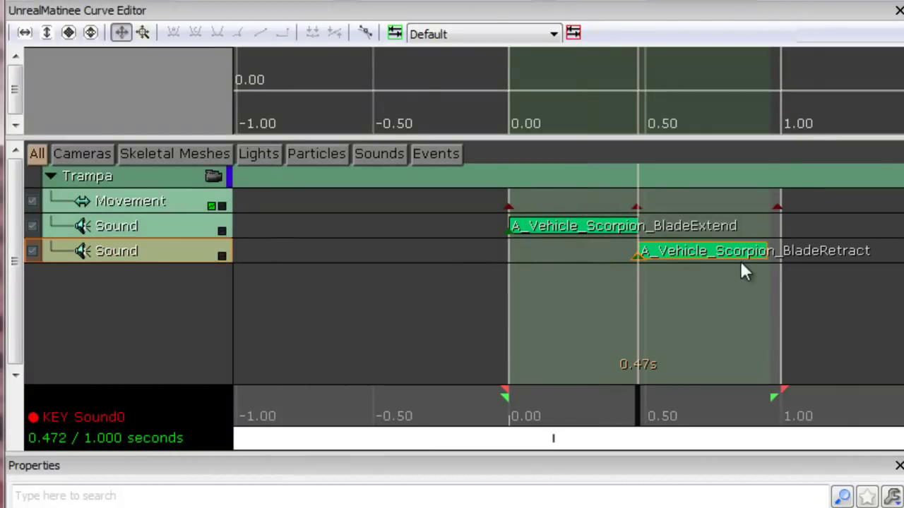
# Step: Set the time of the last Movement key to 0.95 seconds
pyautogui.rightClick(778, 209)
pyautogui.click(816, 222)
pyautogui.write('0.9')
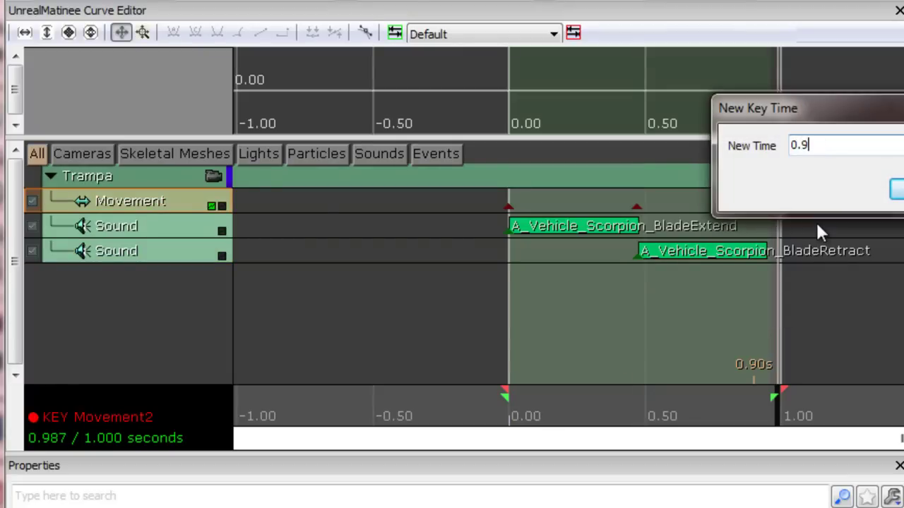
pyautogui.write('5')
pyautogui.press('Return')
# Step: Shorten the sequence by moving its end marker to the last Movement key at 0.95 seconds
pyautogui.rightClick(782, 388)
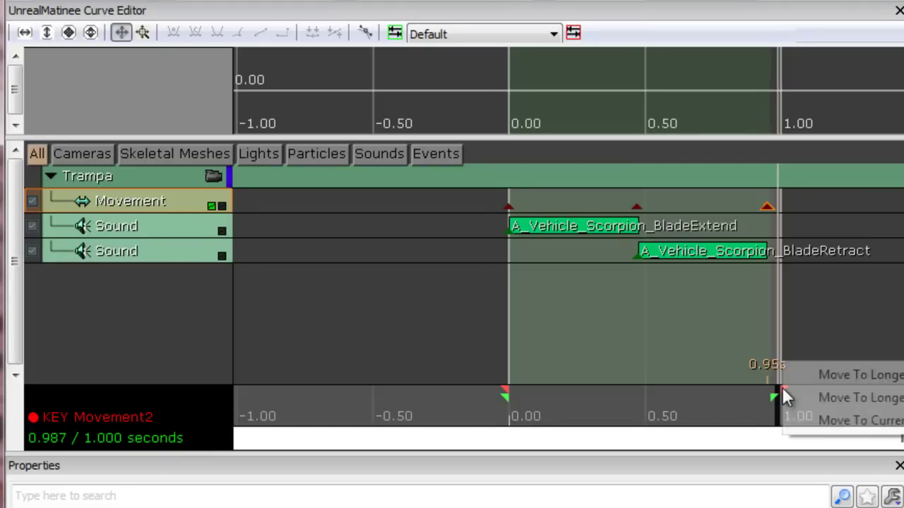
pyautogui.moveTo(776, 411)
pyautogui.mouseDown()
pyautogui.moveTo(762, 412)
pyautogui.moveTo(771, 410)
pyautogui.mouseUp()
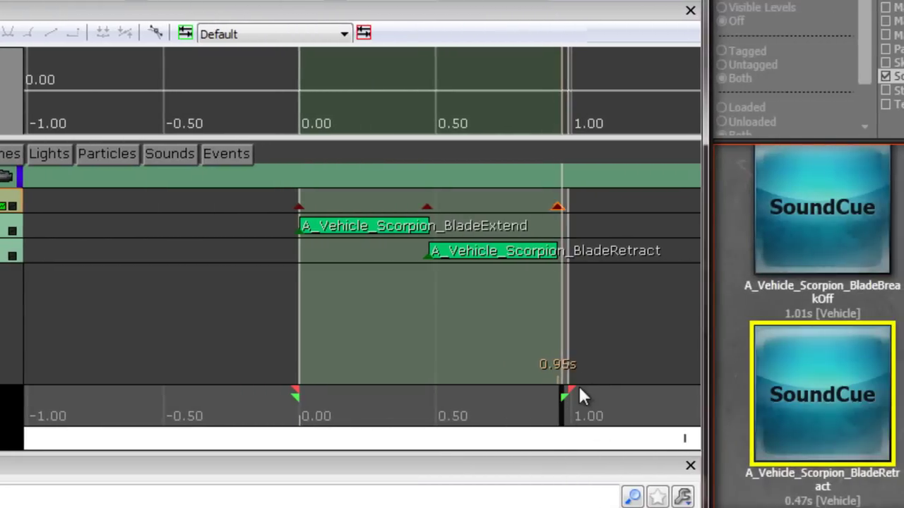
pyautogui.rightClick(572, 395)
pyautogui.click(660, 398)
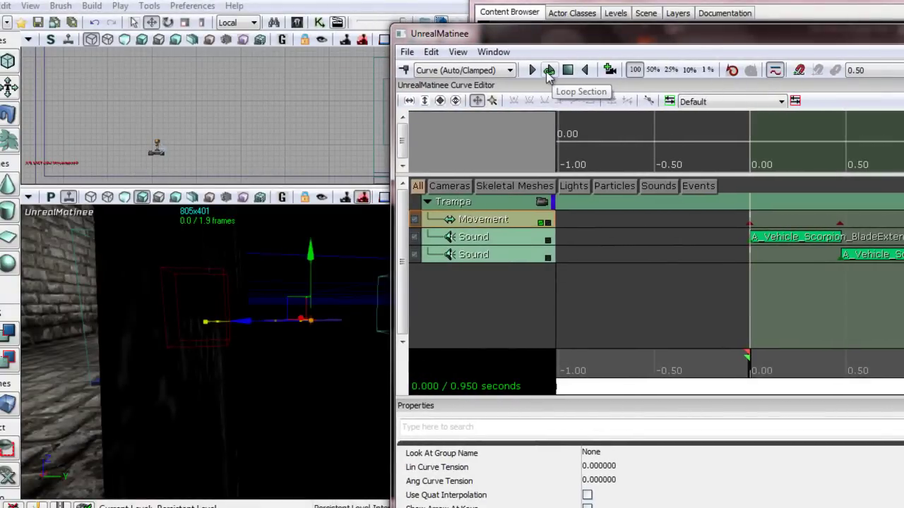
# Step: Play the spear animation twice to check it in the perspective viewport, and leave Matinee
pyautogui.click(533, 71)
pyautogui.click(118, 267)
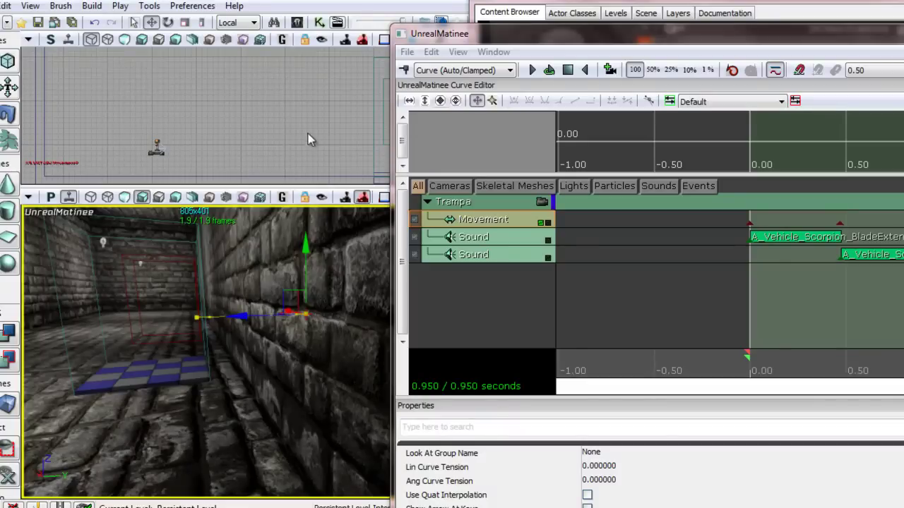
pyautogui.click(533, 71)
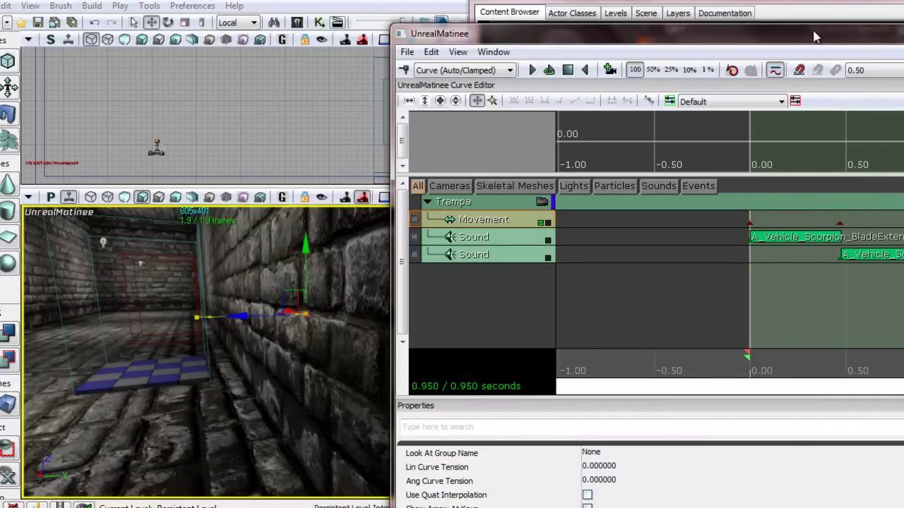
pyautogui.moveTo(818, 36); pyautogui.dragTo(674, 21)
pyautogui.click(873, 16)
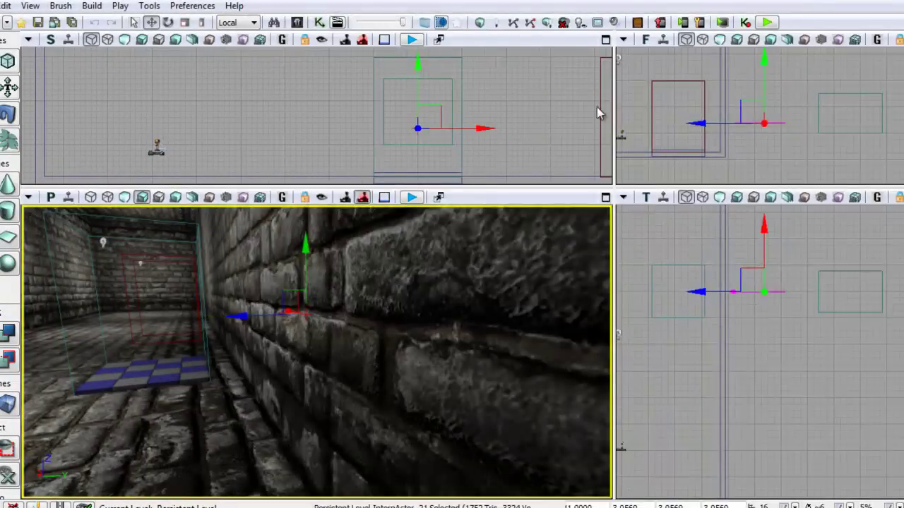
# Step: Open Kismet and move the Matinee node with its data node beside the Attach to Actor node
pyautogui.click(321, 23)
pyautogui.moveTo(516, 164); pyautogui.dragTo(450, 145)
pyautogui.scroll(4, 450, 146)
pyautogui.moveTo(450, 145); pyautogui.dragTo(407, 176)
pyautogui.scroll(-4, 408, 176)
pyautogui.keyDown('ctrl'); pyautogui.keyDown('alt'); pyautogui.moveTo(480, 65); pyautogui.dragTo(763, 255); pyautogui.keyUp('alt'); pyautogui.keyUp('ctrl')
pyautogui.keyDown('ctrl'); pyautogui.moveTo(691, 118); pyautogui.dragTo(414, 103); pyautogui.keyUp('ctrl')
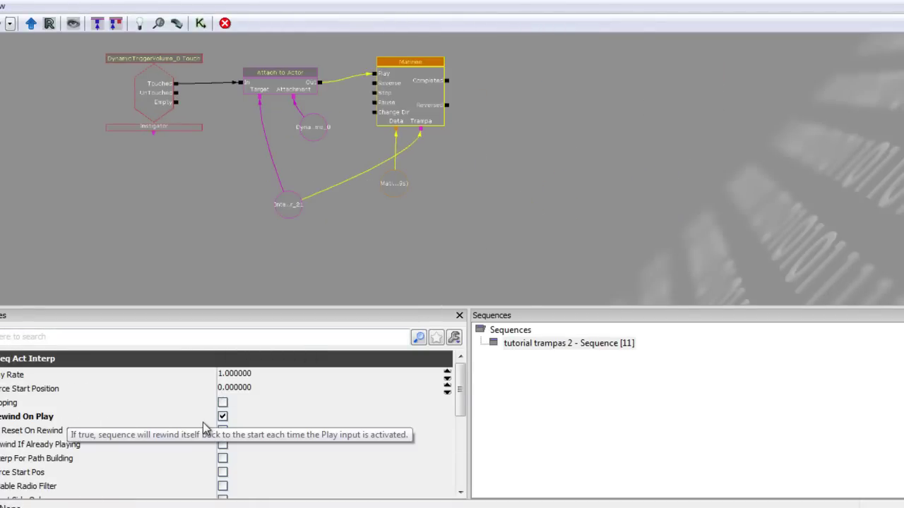
# Step: Set Max Trigger Count to 0 for the DynamicTriggerVolume_0 Touch event
pyautogui.click(169, 112)
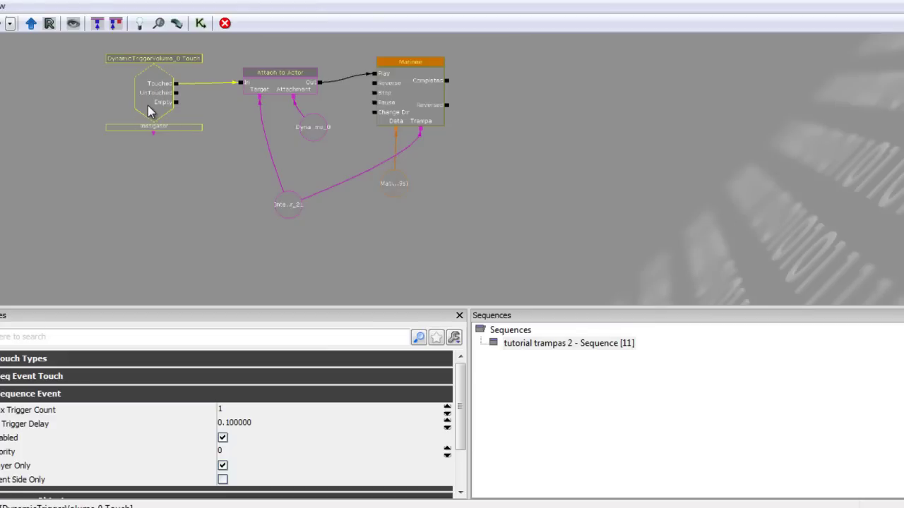
pyautogui.click(227, 410)
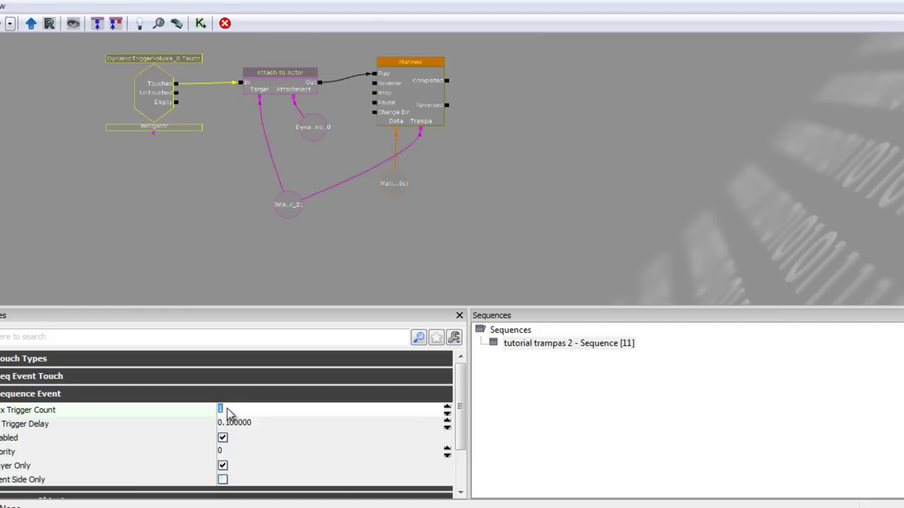
pyautogui.write('0')
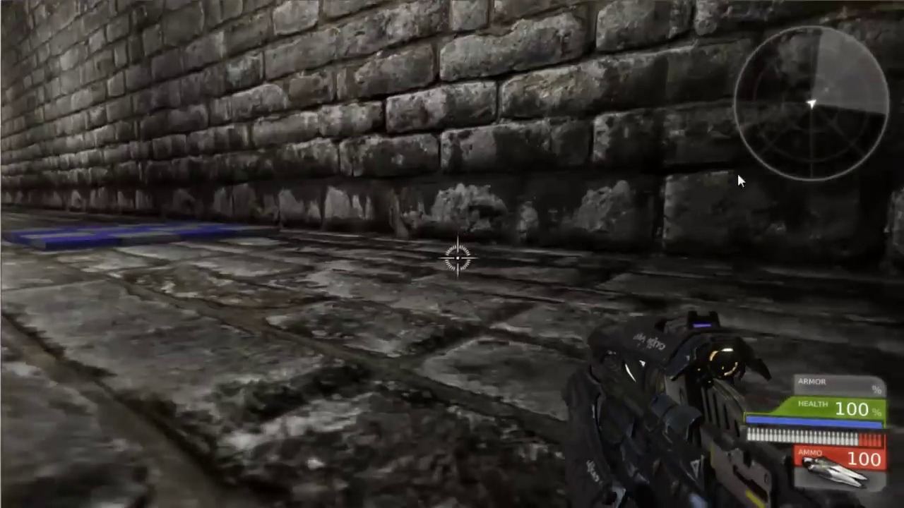
# Step: Play-test the level by stepping on and off the pressure plate repeatedly, and return to the editor
pyautogui.press('w')
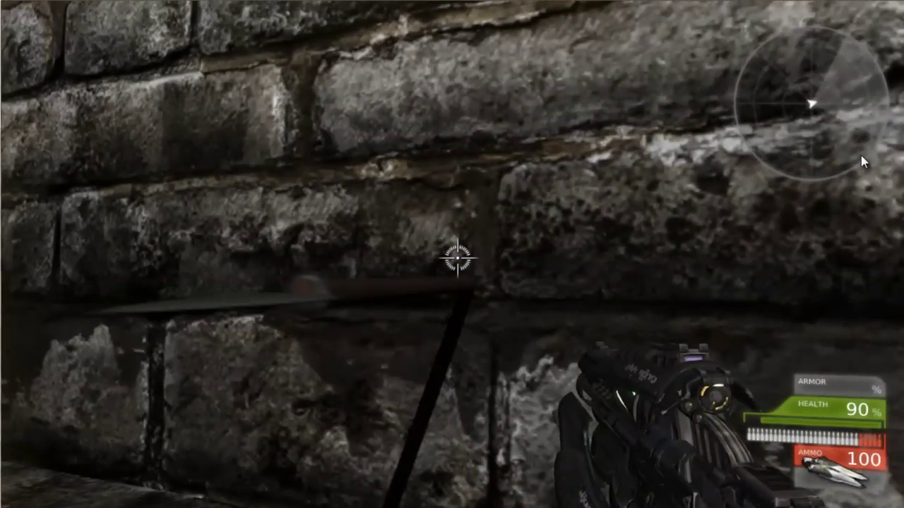
pyautogui.press('s')
pyautogui.press('w')
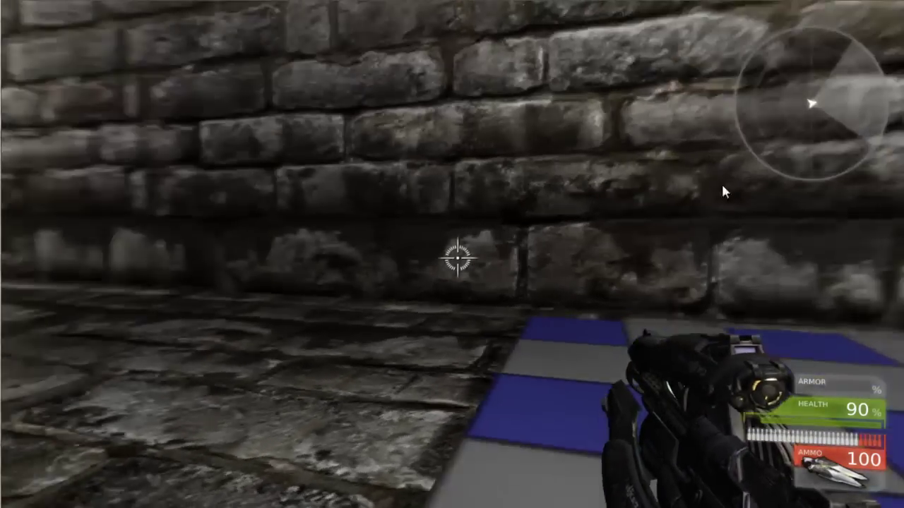
pyautogui.press('s')
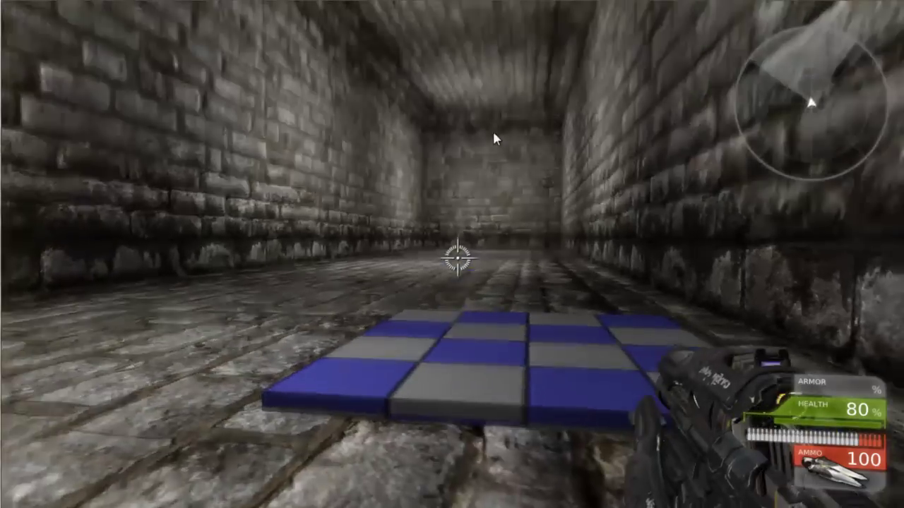
pyautogui.press('w')
pyautogui.press('Escape')
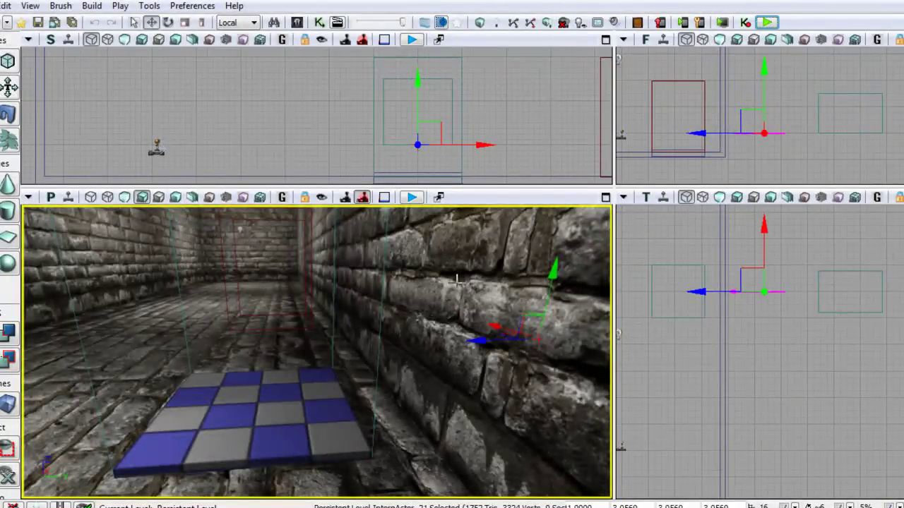
# Step: Reopen Matinee and inspect the spear's position in the viewports at the 0.47-second Movement key
pyautogui.click(337, 23)
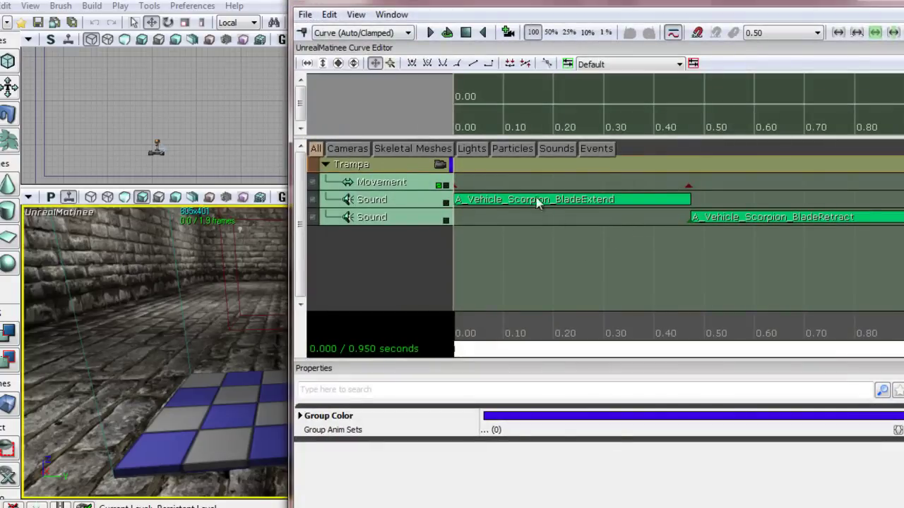
pyautogui.click(688, 185)
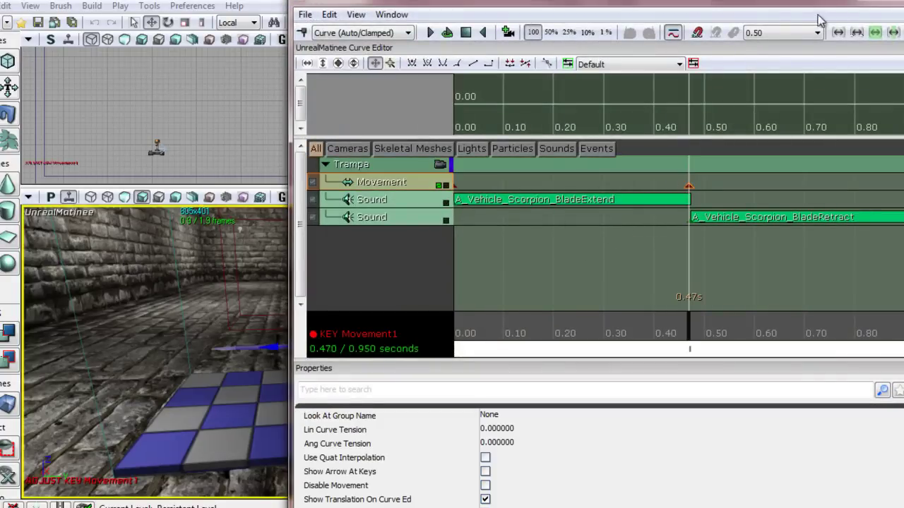
pyautogui.click(858, 1)
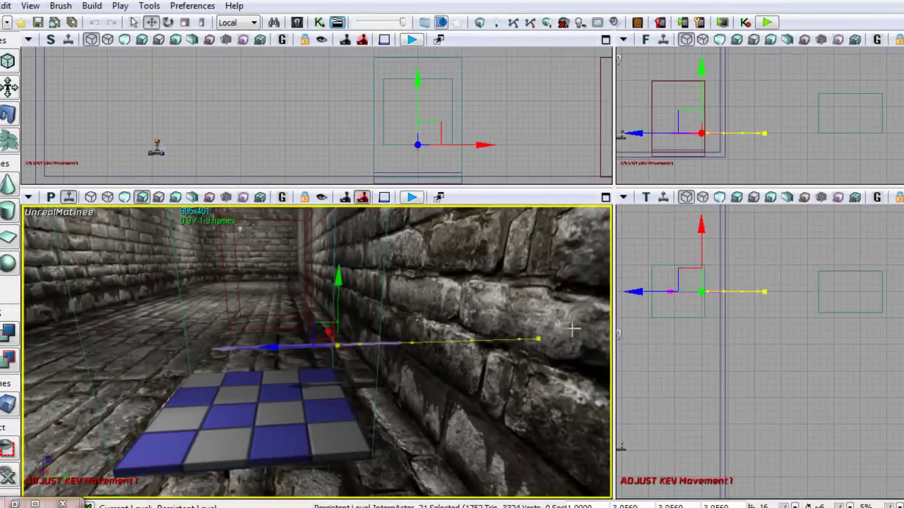
pyautogui.scroll(-1, 765, 275)
pyautogui.moveTo(765, 274); pyautogui.dragTo(876, 275)
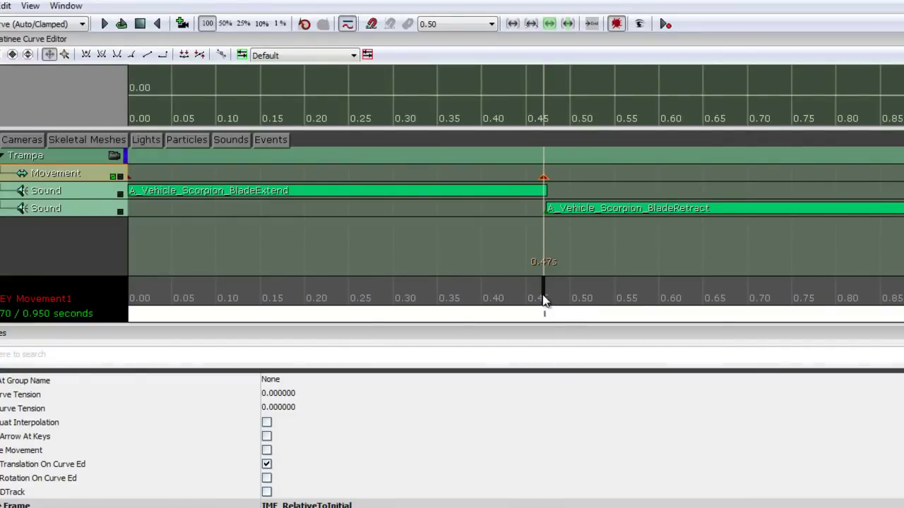
# Step: Scrub through the Matinee timeline and play the spear animation from the start
pyautogui.moveTo(543, 300); pyautogui.dragTo(855, 303)
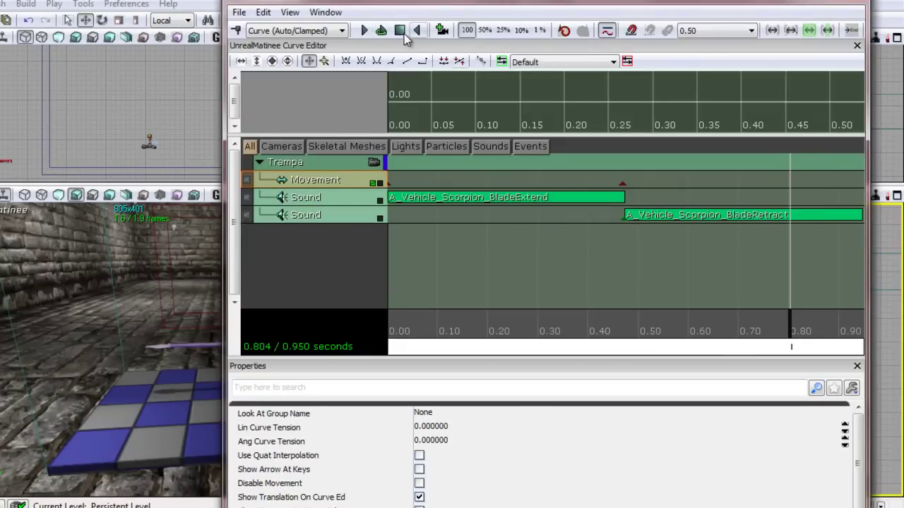
pyautogui.click(404, 34)
pyautogui.moveTo(444, 1); pyautogui.dragTo(533, 0)
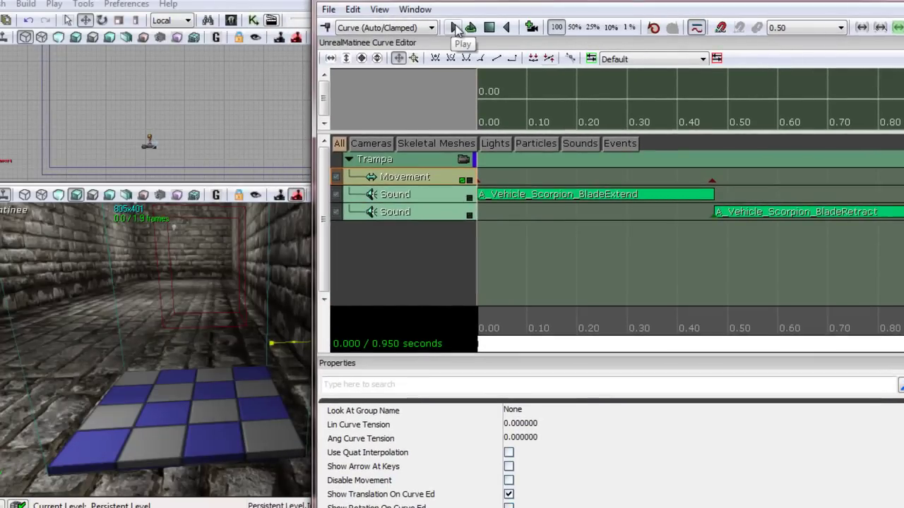
pyautogui.click(455, 28)
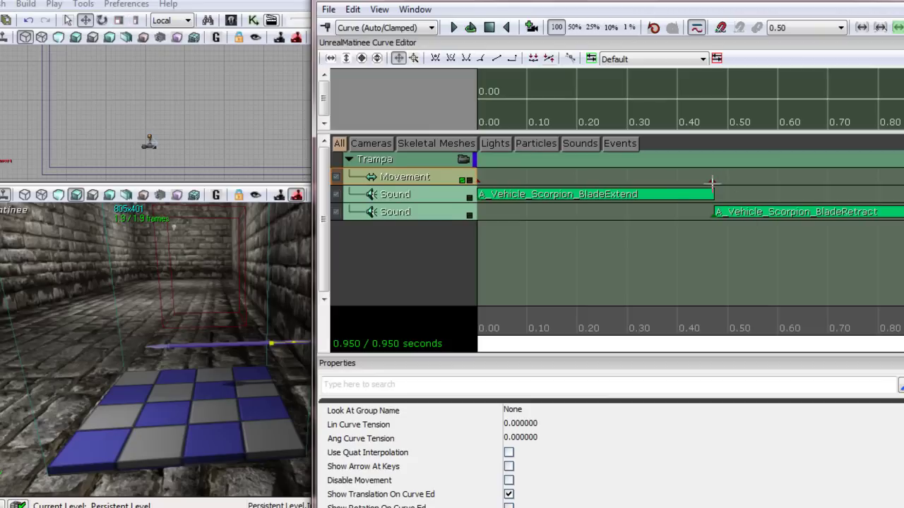
# Step: Move the spear farther across the corridor toward the opposite wall for the 0.47-second Movement key, and close Matinee
pyautogui.click(712, 181)
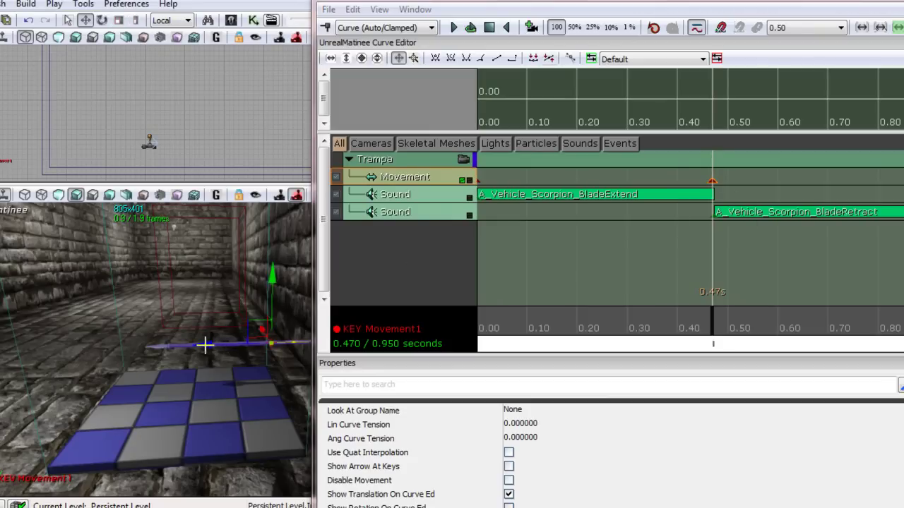
pyautogui.moveTo(204, 345); pyautogui.dragTo(6, 348)
pyautogui.moveTo(64, 410); pyautogui.dragTo(24, 417, button='right')
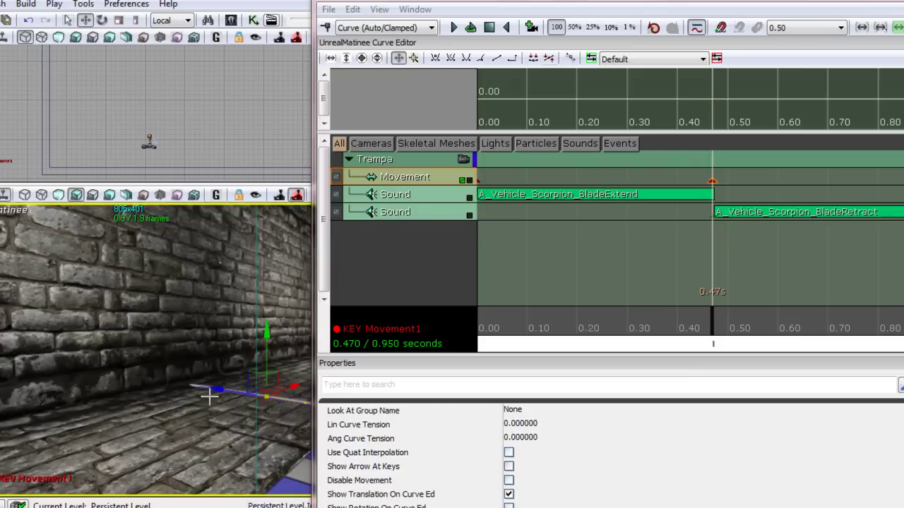
pyautogui.moveTo(211, 388); pyautogui.dragTo(71, 358)
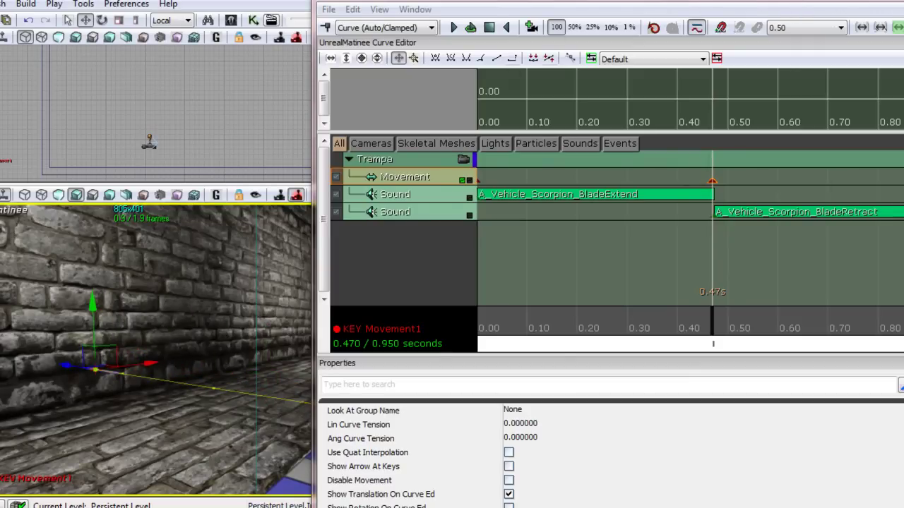
pyautogui.click(835, 3)
# Step: Open Kismet and review the settings of the pressure plate's DynamicTriggerVolume touch event
pyautogui.click(254, 20)
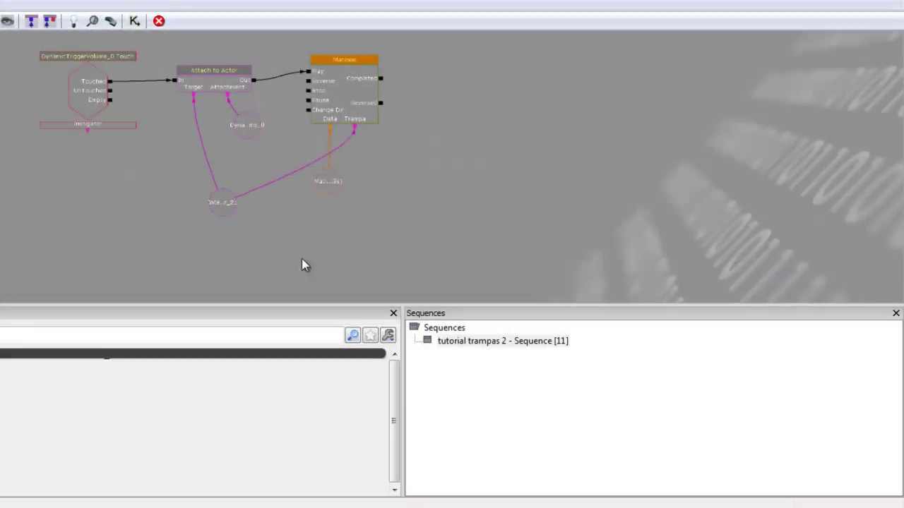
pyautogui.click(86, 100)
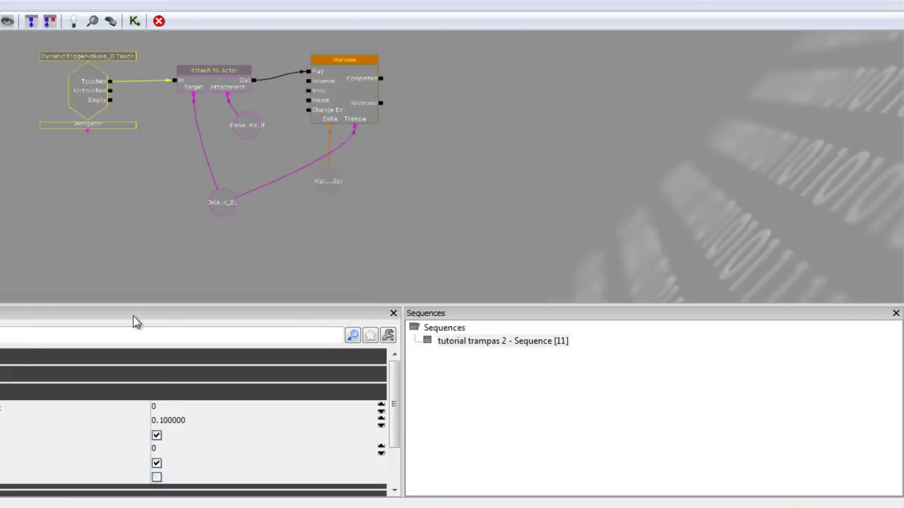
pyautogui.click(167, 409)
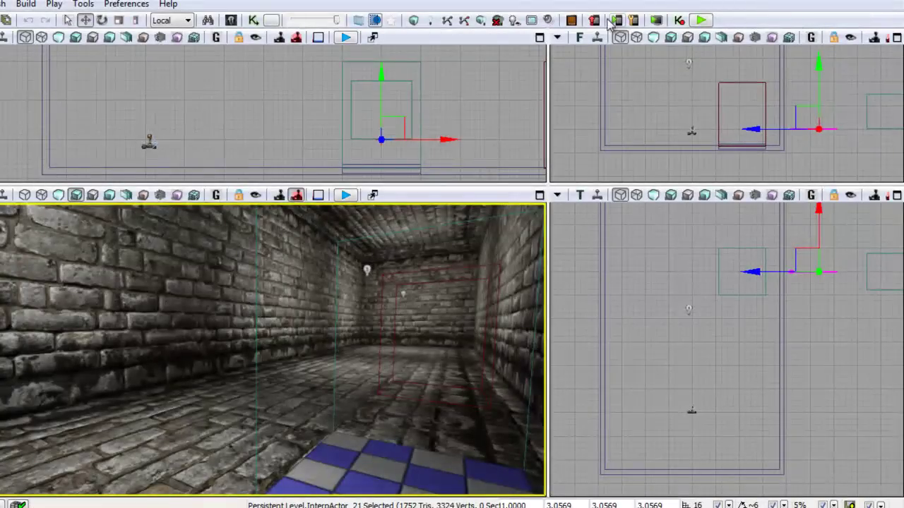
# Step: Play-test the level by stepping onto and off the pressure plate, and return to the editor
pyautogui.click(704, 22)
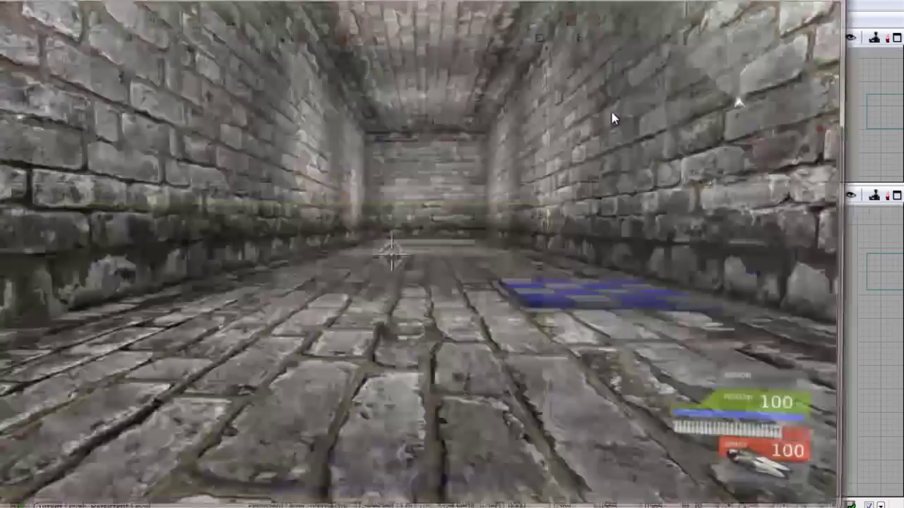
pyautogui.press('w')
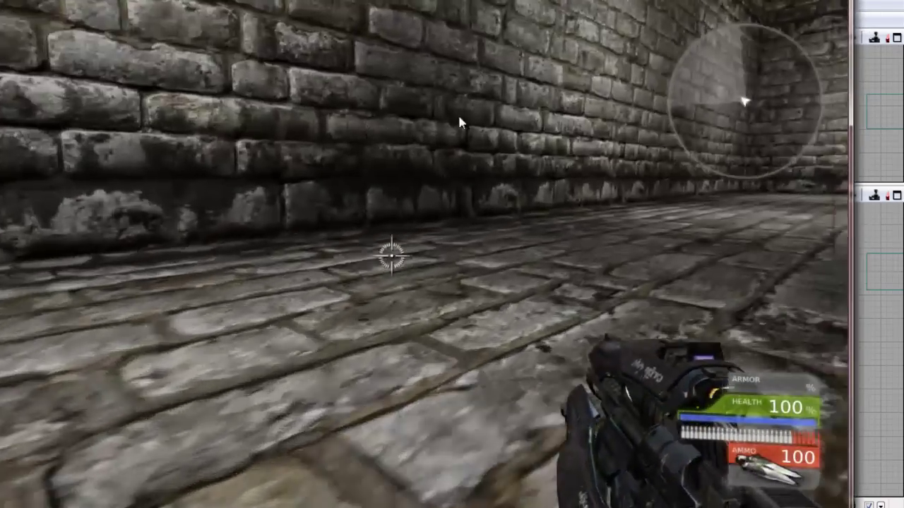
pyautogui.press('w')
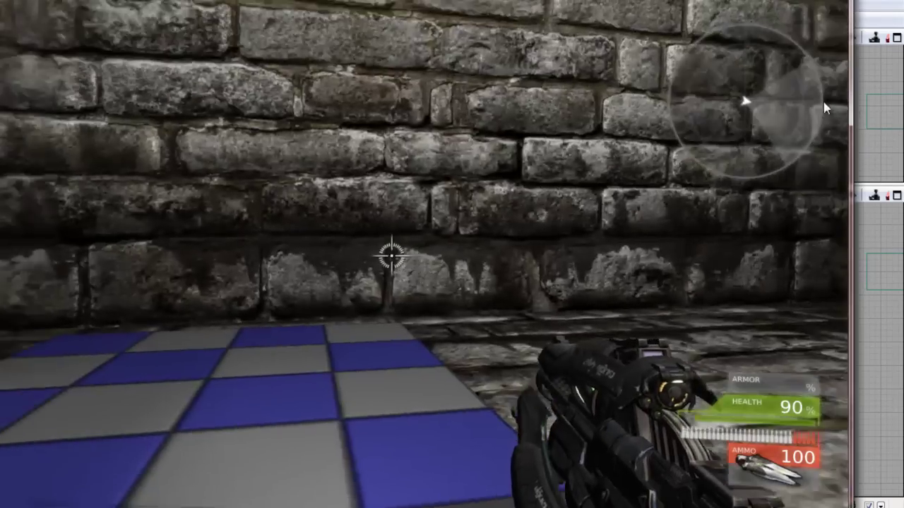
pyautogui.press('s')
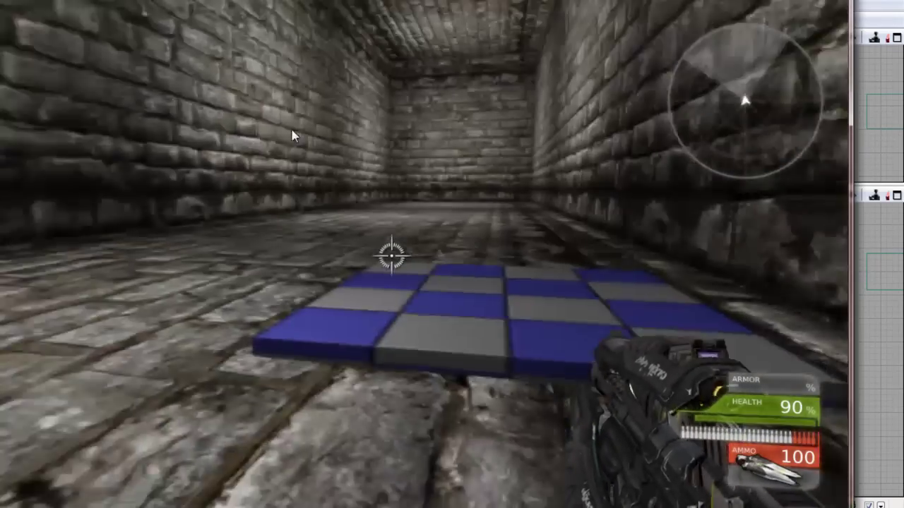
pyautogui.press('w')
pyautogui.press('Escape')
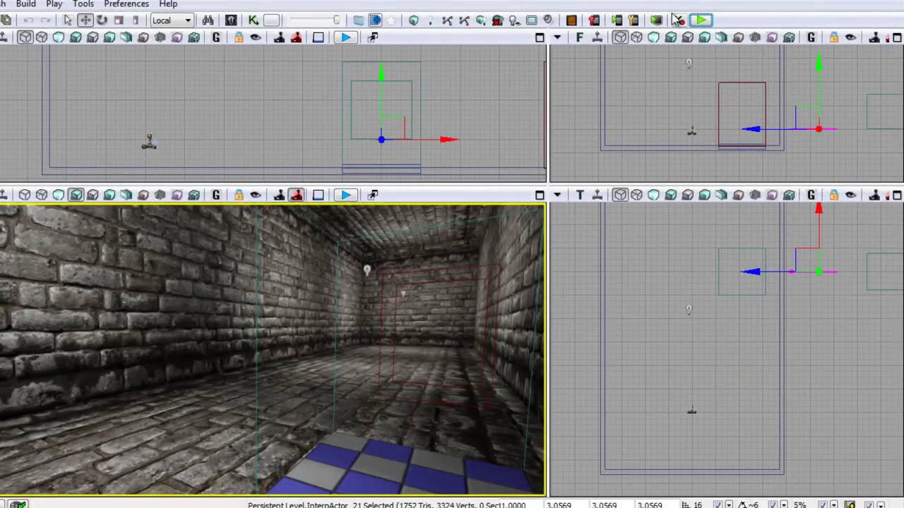
# Step: Play-test again, triggering the trap and moving around the spear along the opposite wall to check its position and damage
pyautogui.click(701, 21)
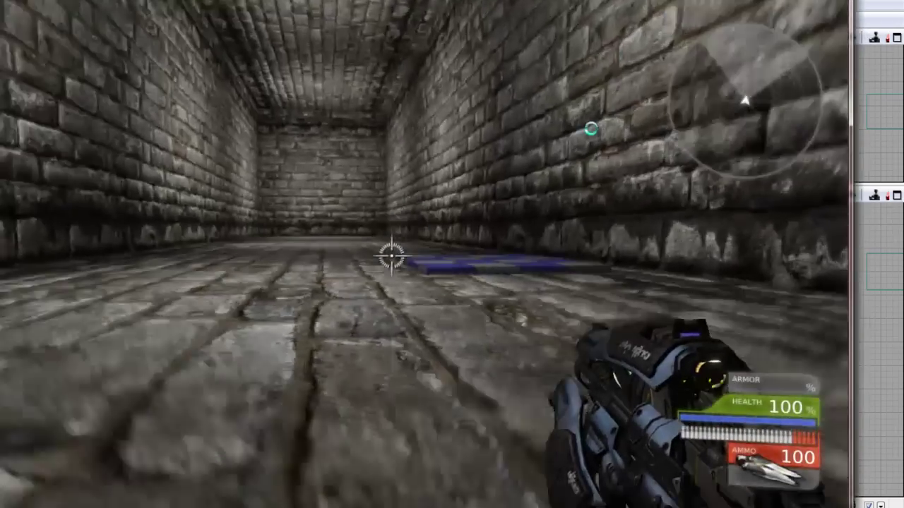
pyautogui.press('w')
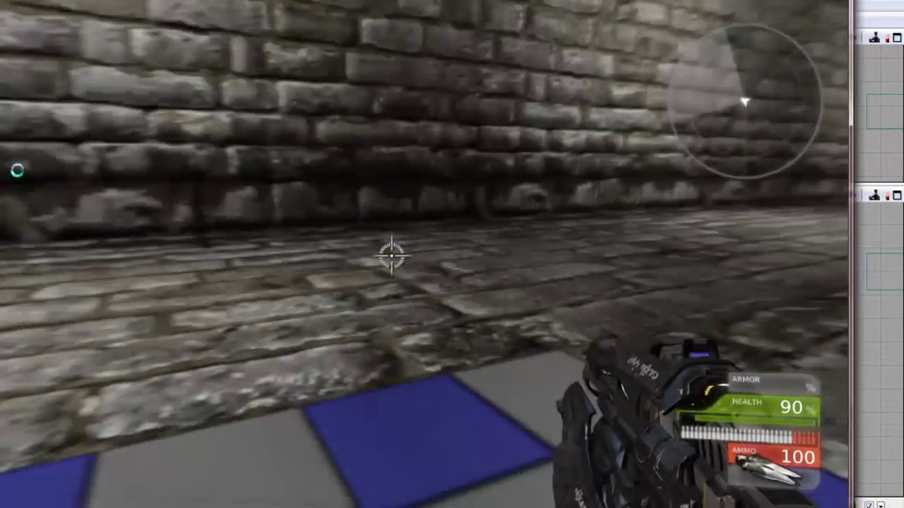
pyautogui.press('w')
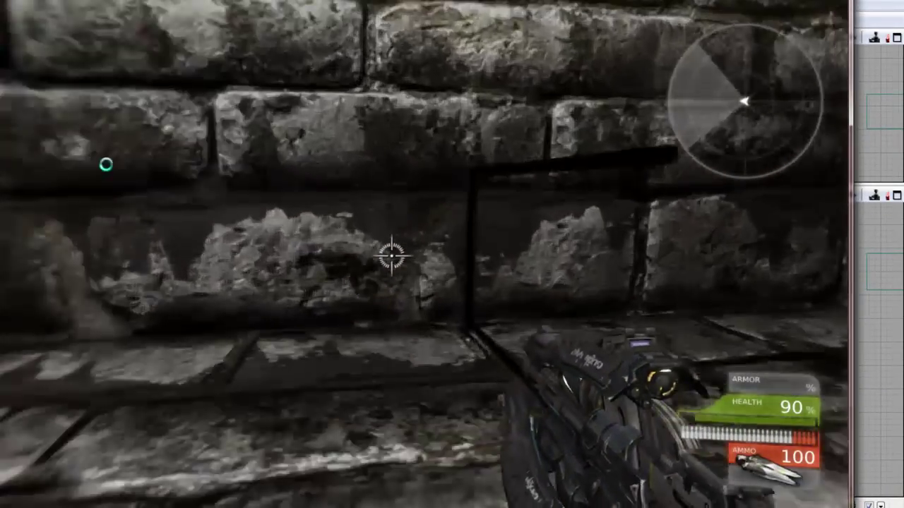
pyautogui.press('Up')
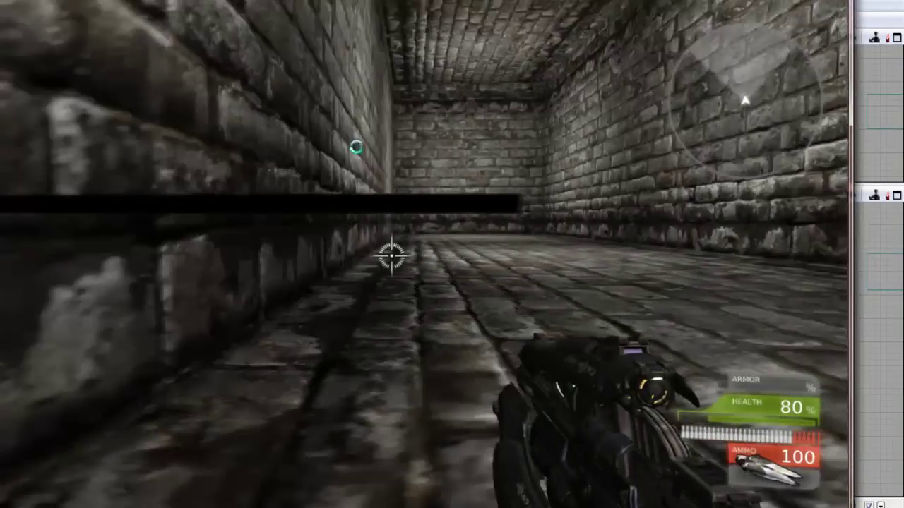
pyautogui.press('Left')
pyautogui.press('Right')
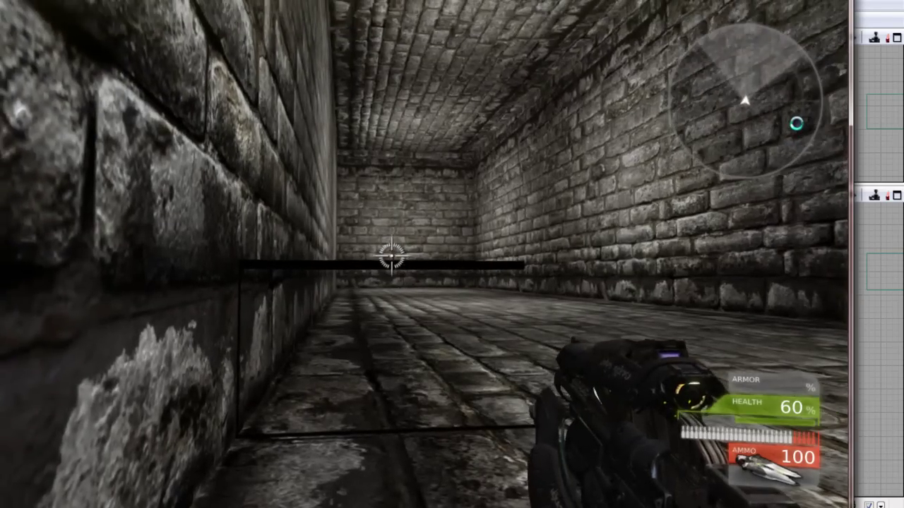
pyautogui.press('Up')
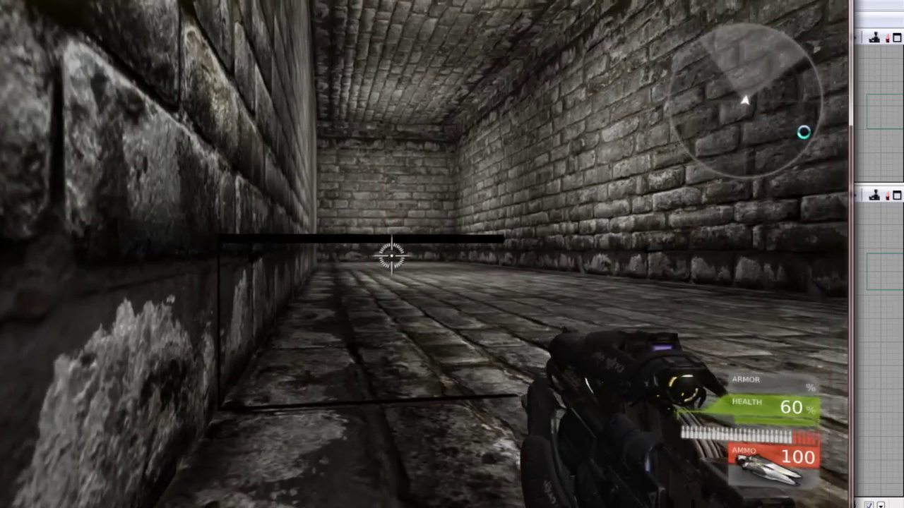
pyautogui.press('Left')
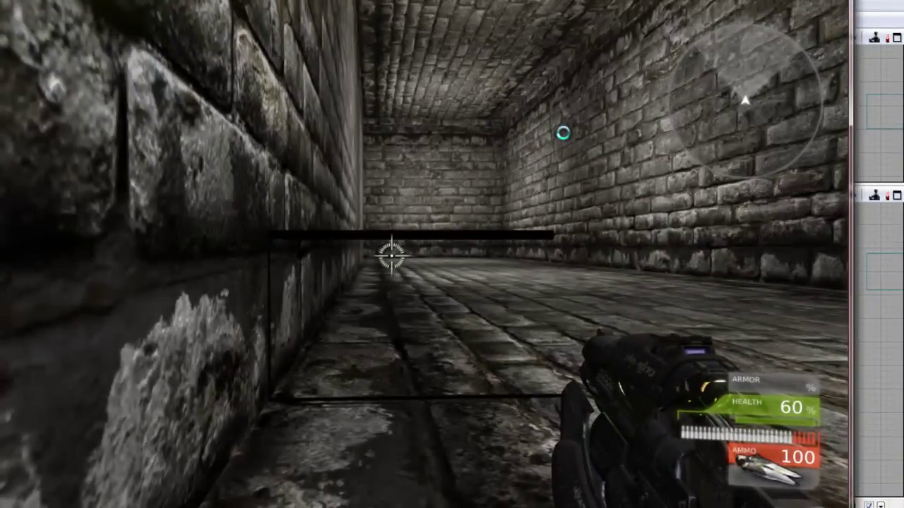
pyautogui.press('w')
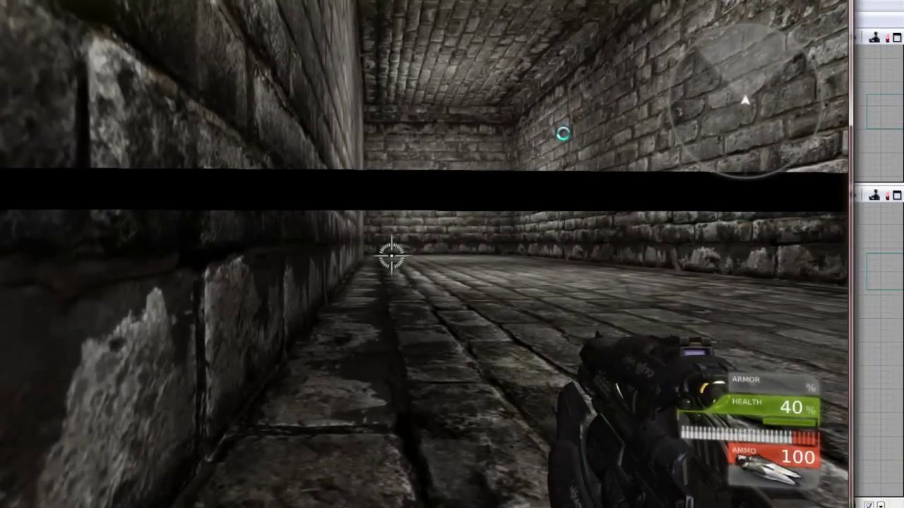
pyautogui.press('s')
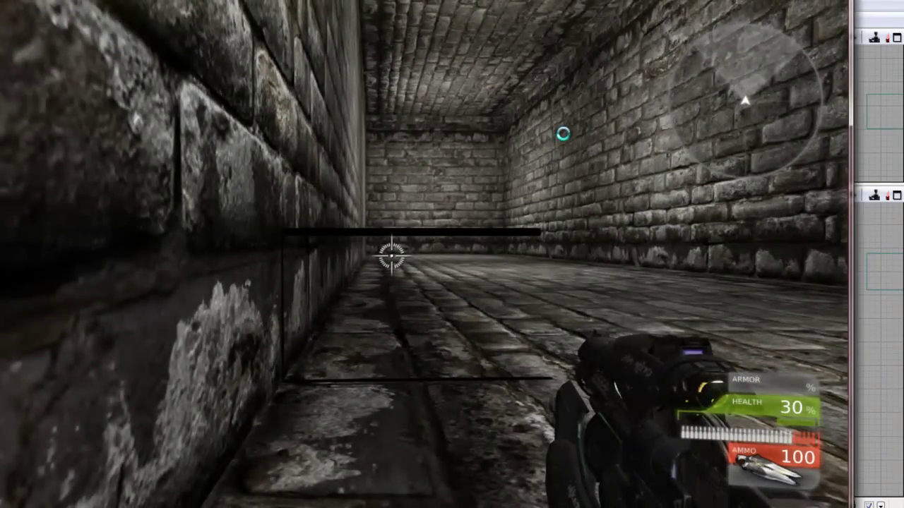
pyautogui.press('Escape')
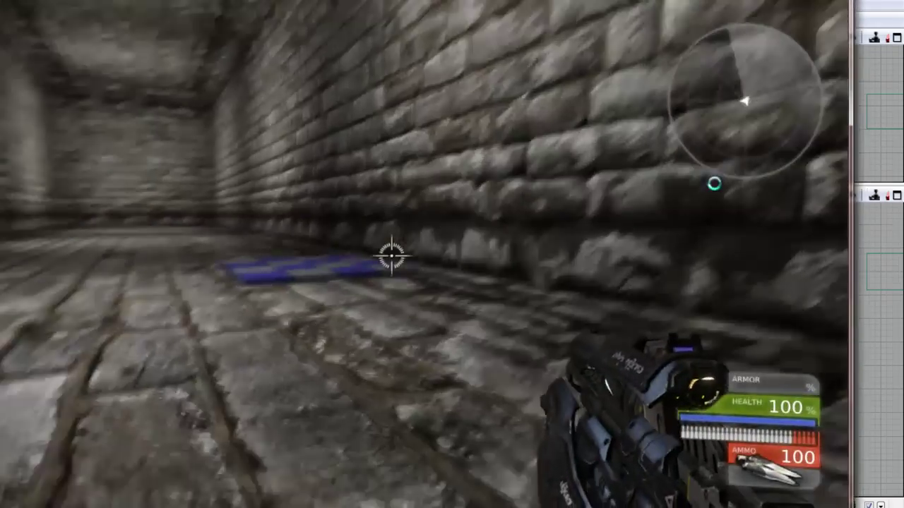
# Step: In a new play-test, walk across the pressure plate and examine the spear close up at the wall opposite the plate
pyautogui.press('w')
pyautogui.press('w')
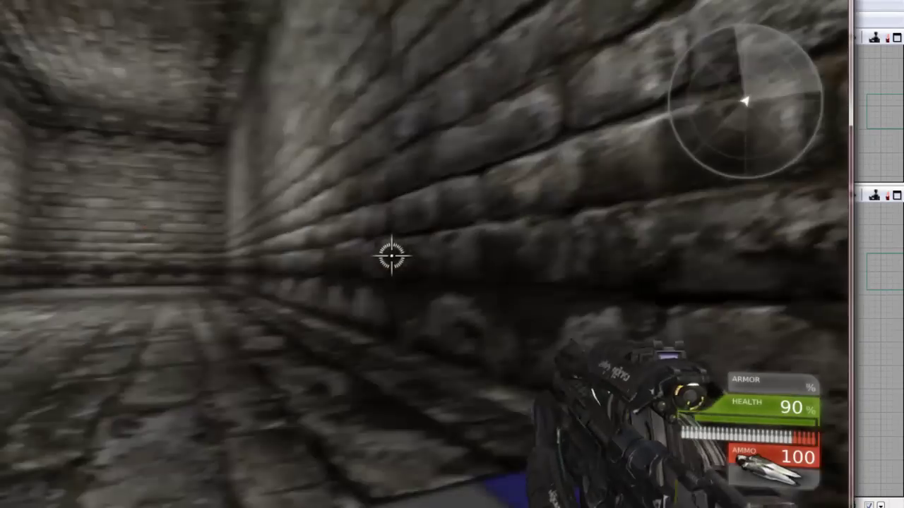
pyautogui.press('w')
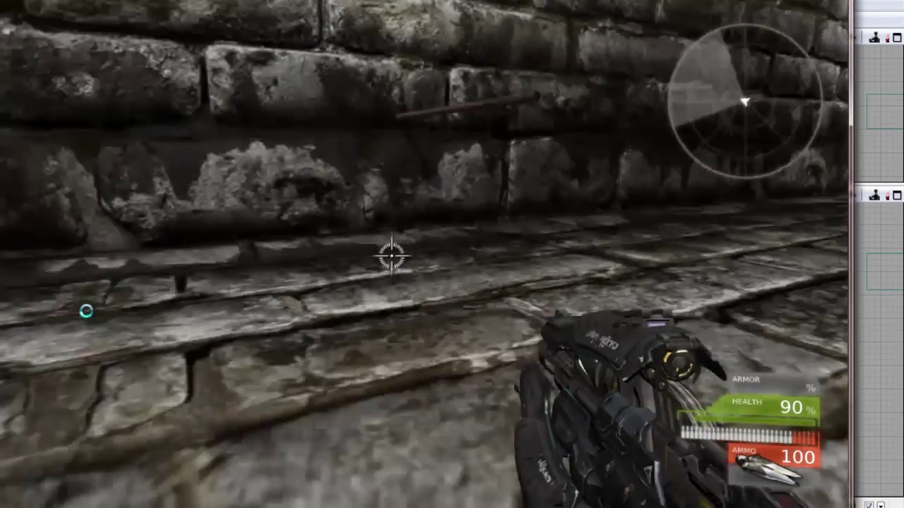
pyautogui.press('w')
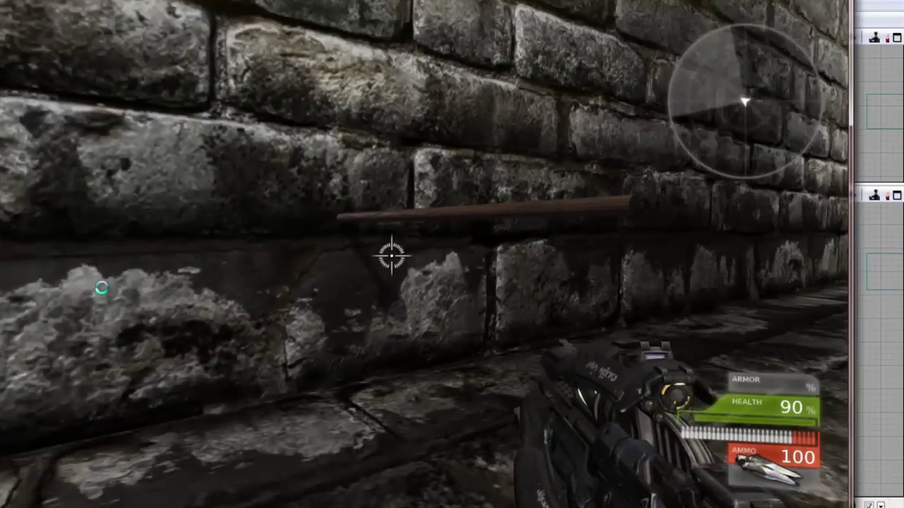
pyautogui.press('w')
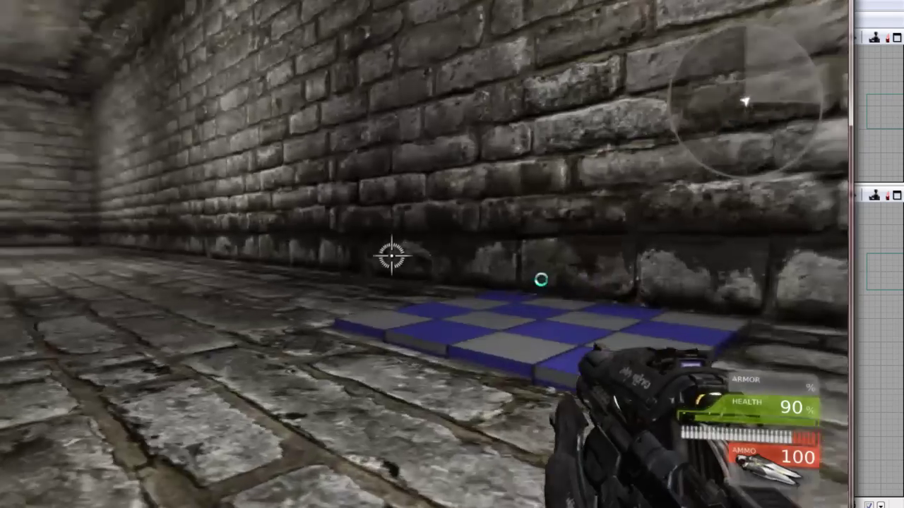
pyautogui.press('w')
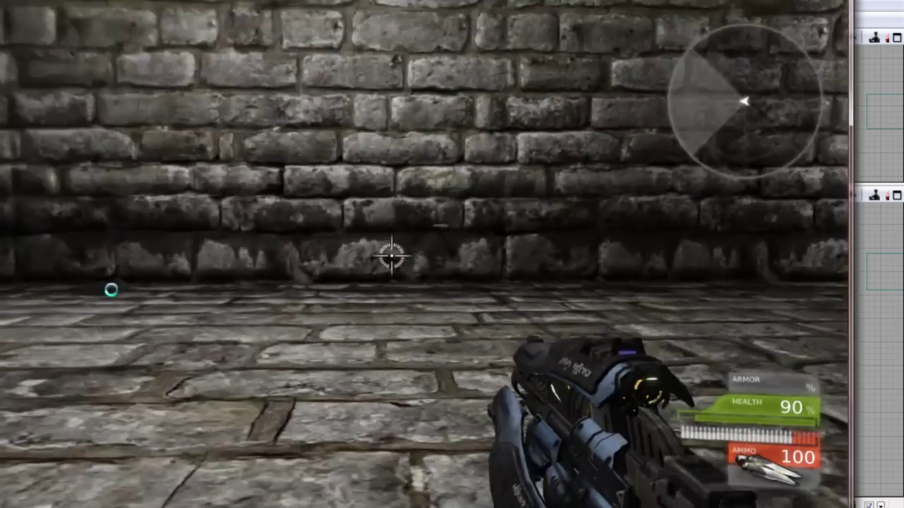
pyautogui.press('w')
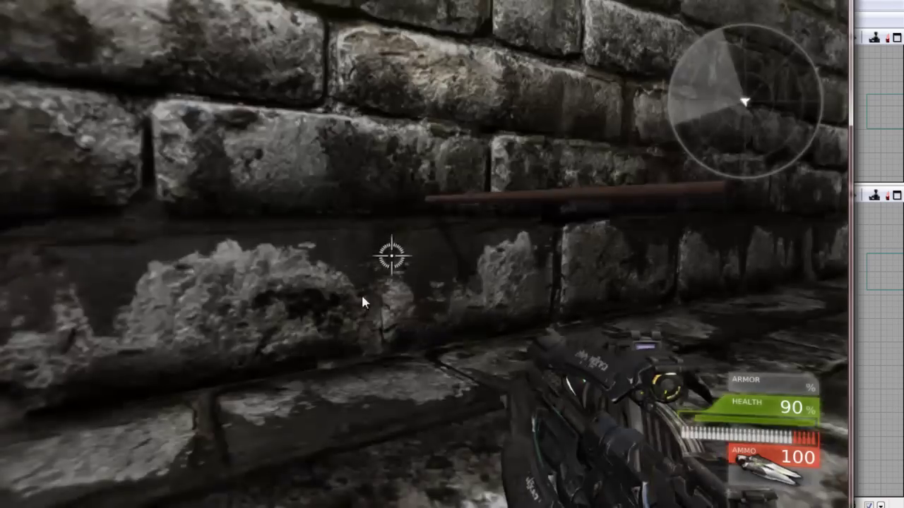
pyautogui.press('w')
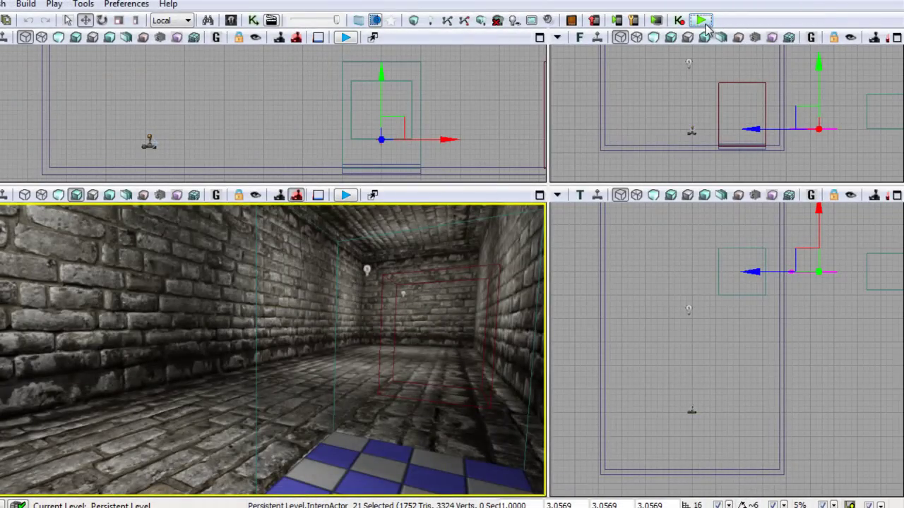
# Step: Play-test the trap once more, and examine the pressure plate and spear from the corridor in the editor's perspective view
pyautogui.click(701, 21)
pyautogui.press('w')
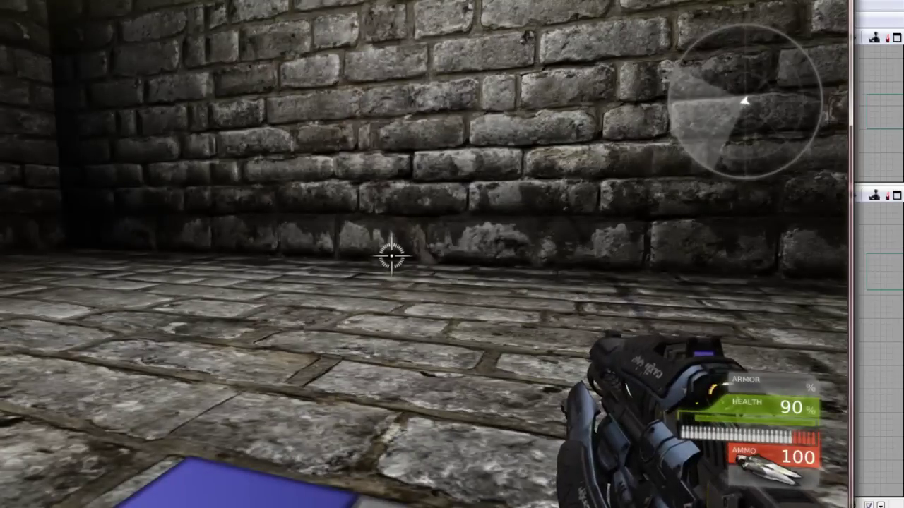
pyautogui.press('w')
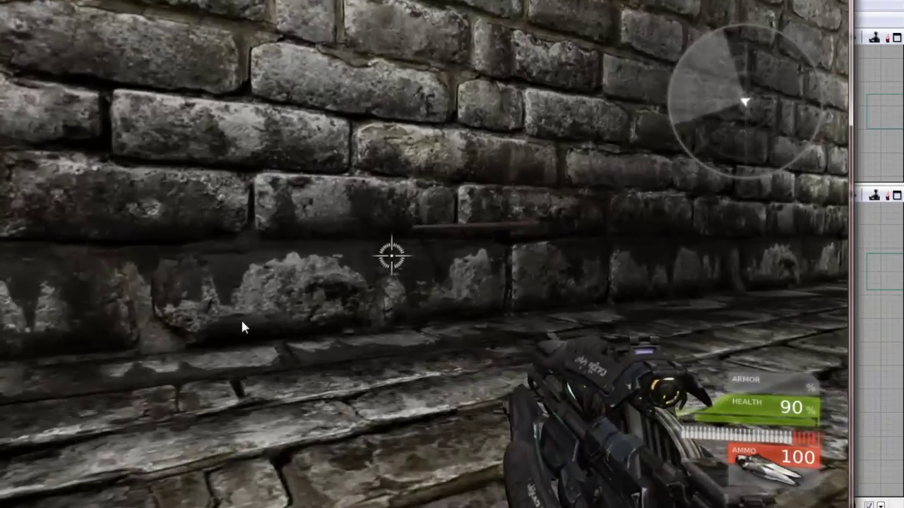
pyautogui.press('Escape')
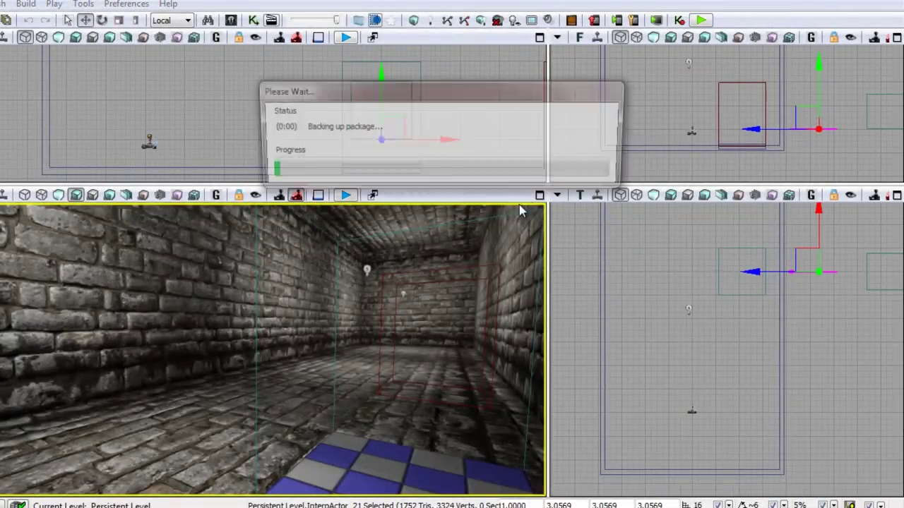
pyautogui.moveTo(177, 411); pyautogui.dragTo(216, 391, button='right')
pyautogui.moveTo(215, 396); pyautogui.dragTo(356, 371)
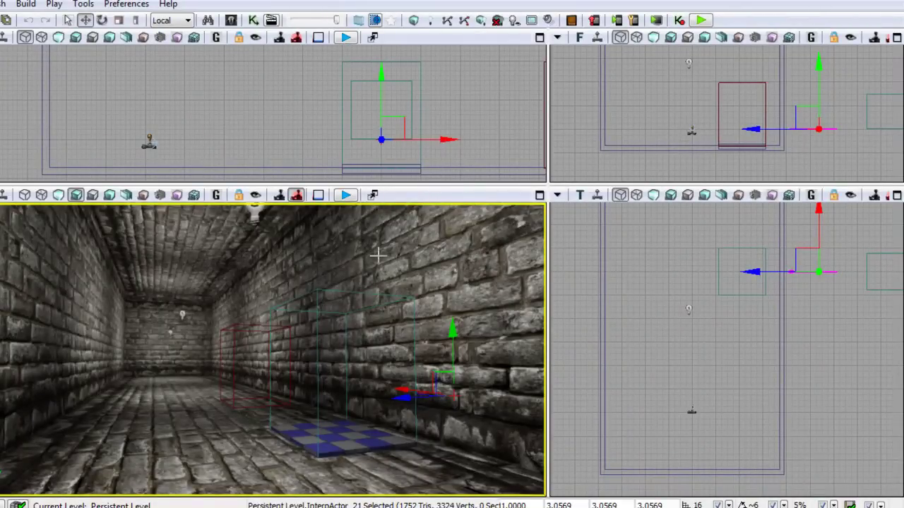